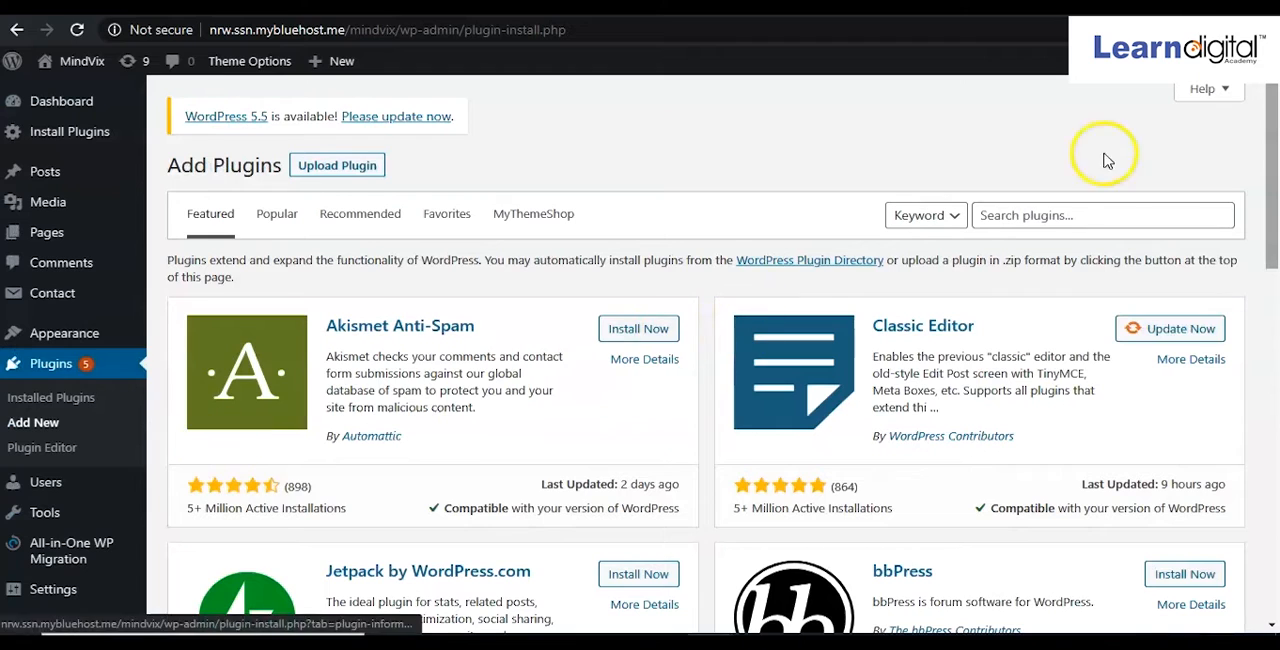
# Search the plugin directory for woocommerce and install the WooCommerce plugin.
pyautogui.click(1028, 214)
pyautogui.write('woco')
pyautogui.write('ommerce')
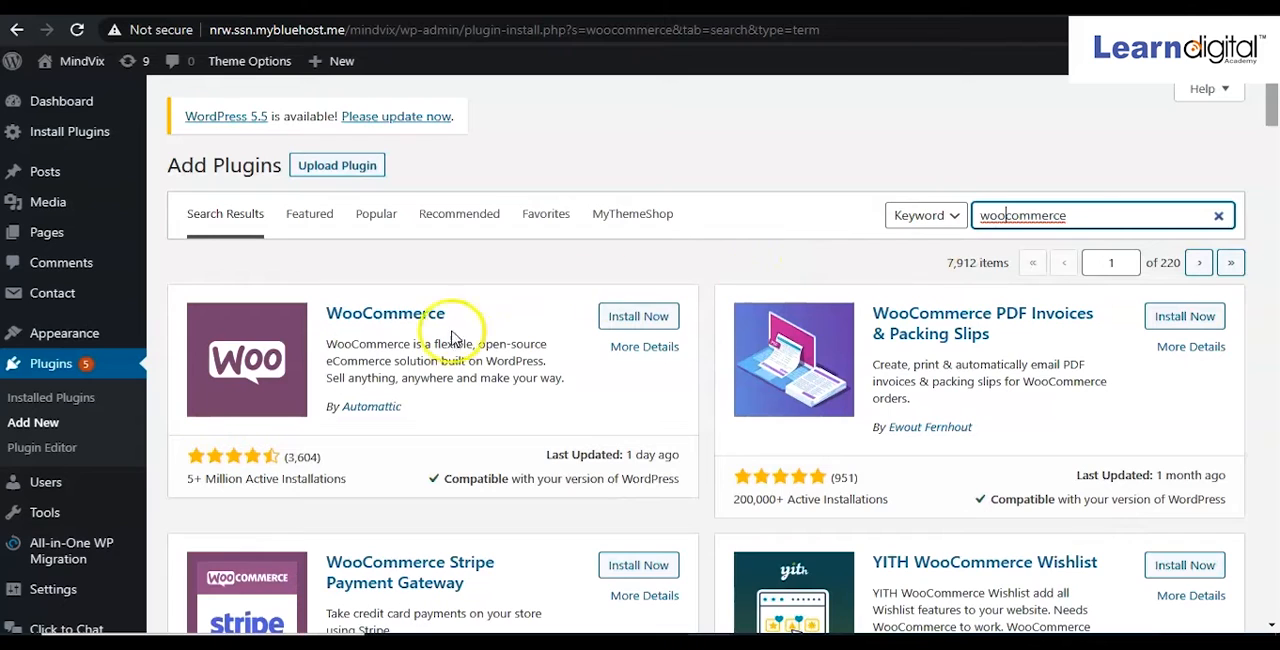
pyautogui.click(640, 318)
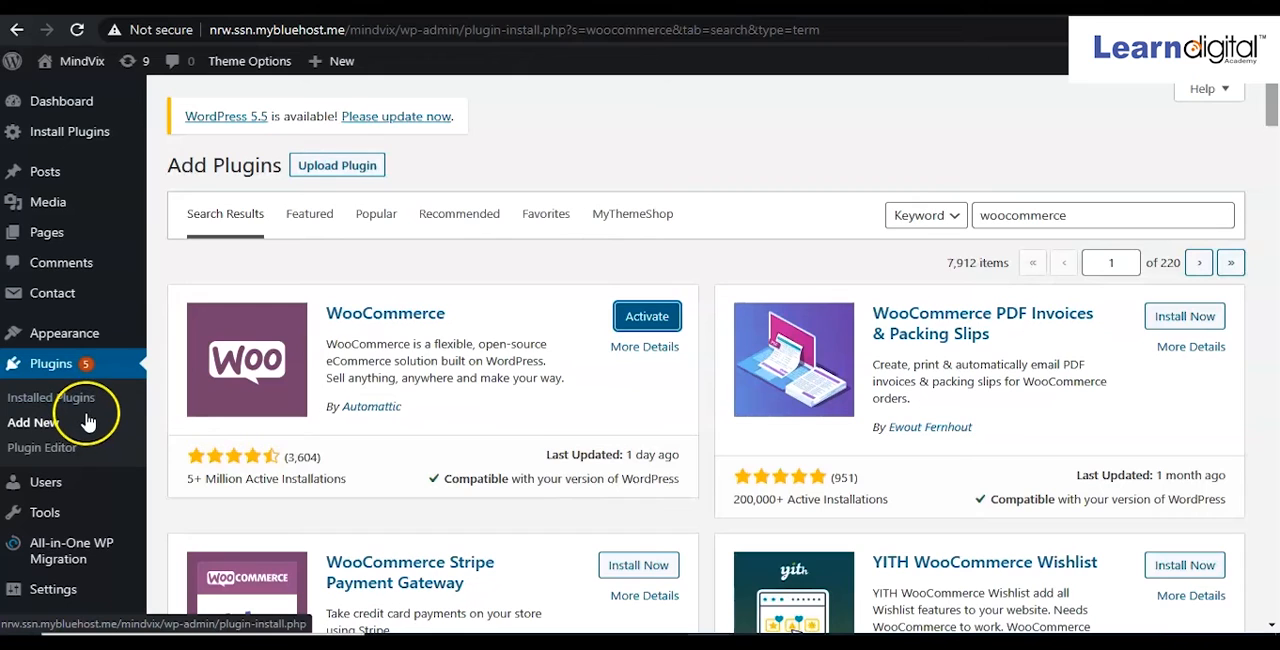
# Activate WooCommerce and accept the new guided store setup experience.
pyautogui.click(652, 320)
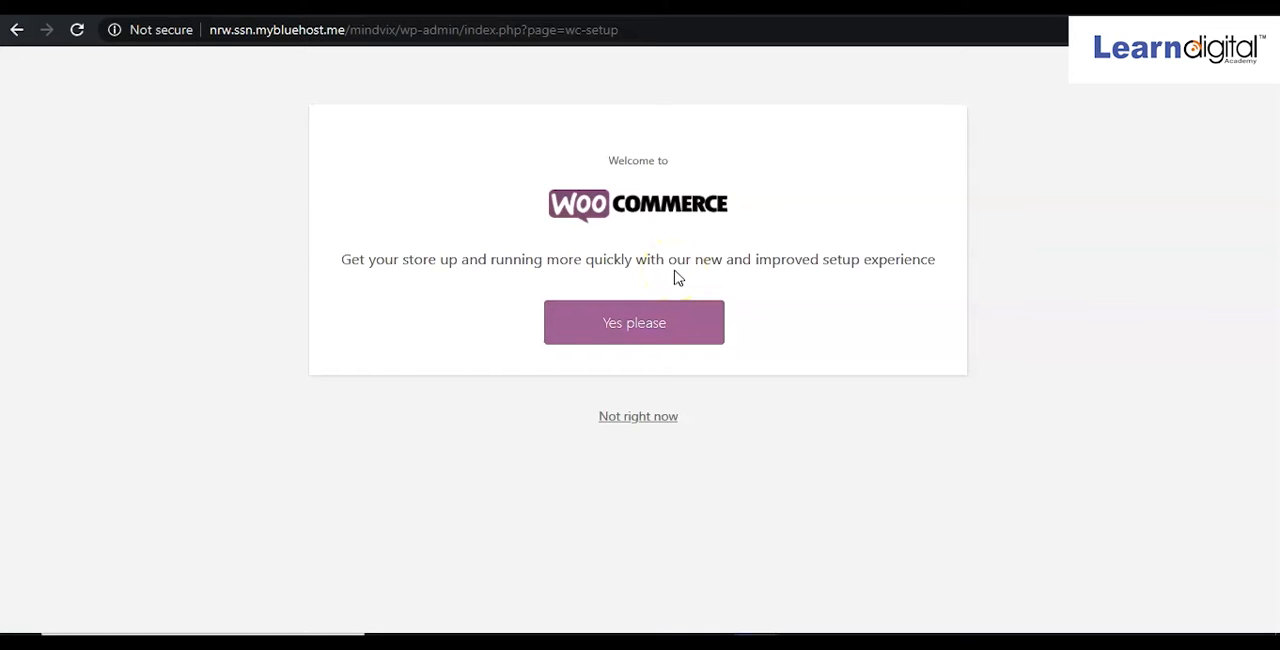
pyautogui.click(669, 332)
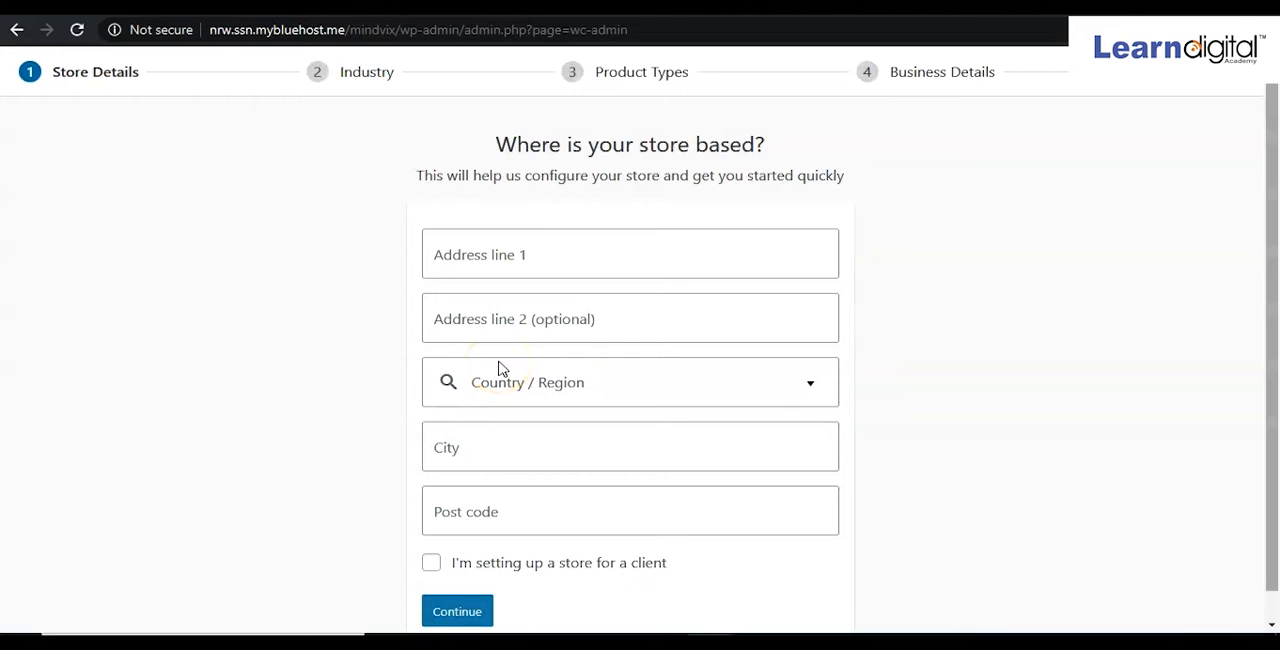
# Enter the store's street address in the first address line.
pyautogui.click(575, 259)
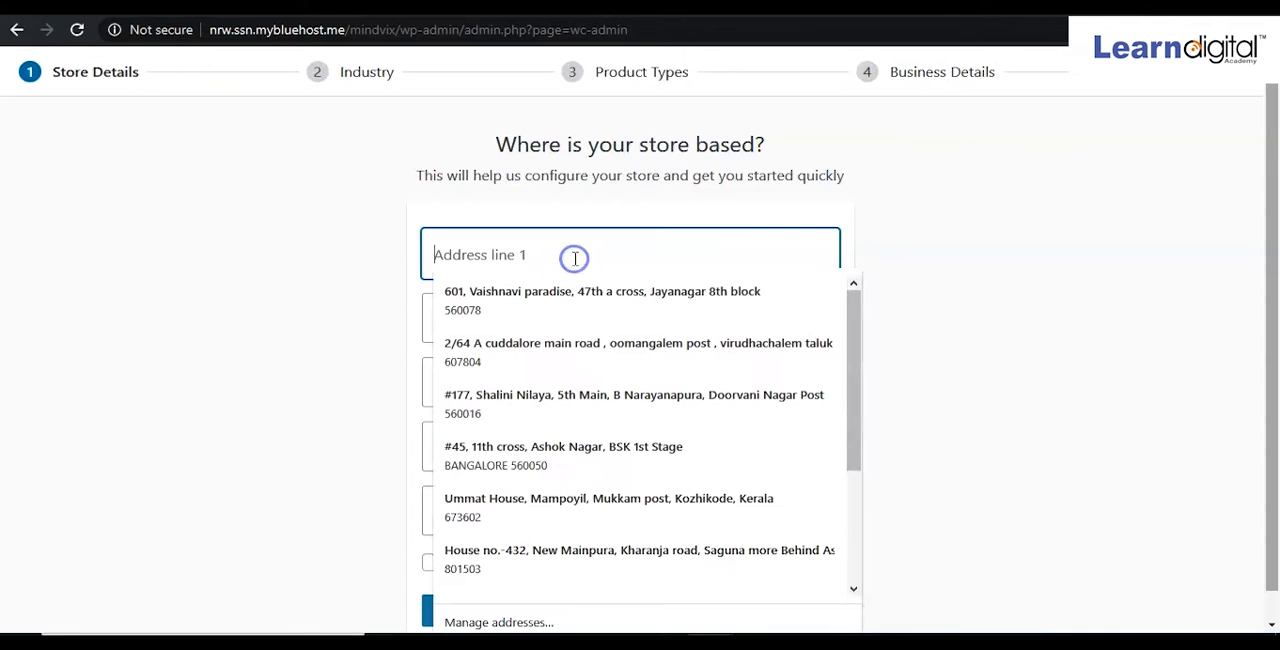
pyautogui.write('Jp ')
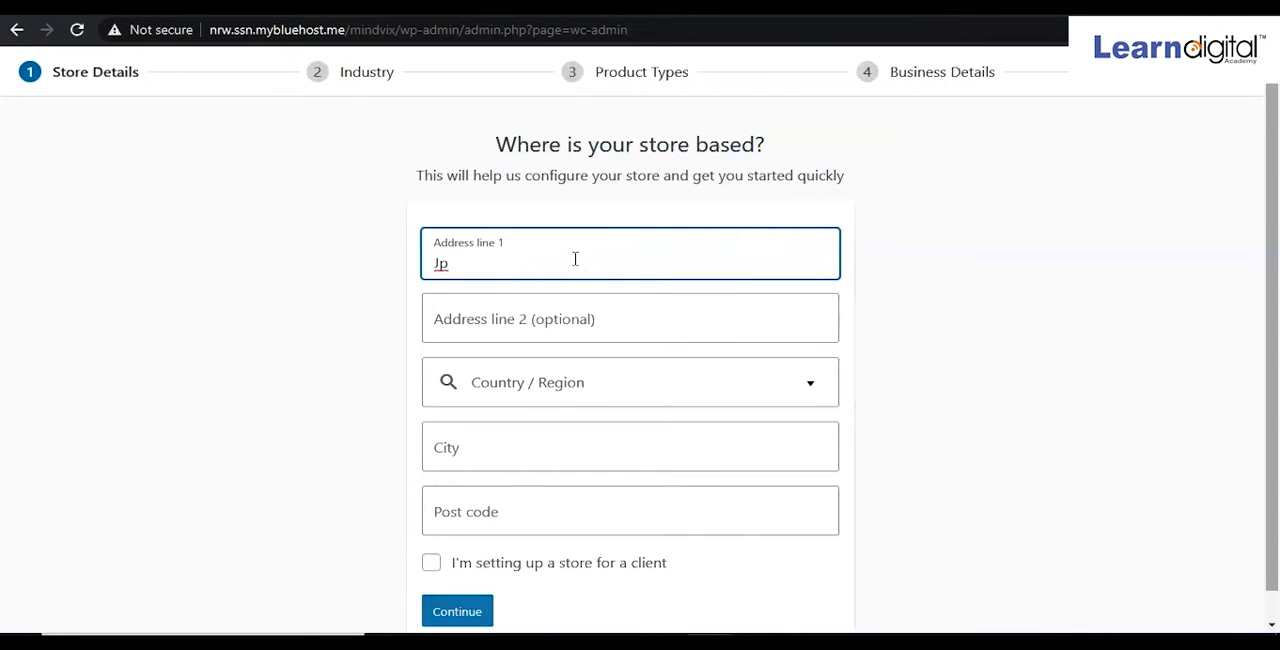
pyautogui.write('Nagar')
# Set the store's country/region to India — Karnataka by filtering the list with ind.
pyautogui.click(565, 381)
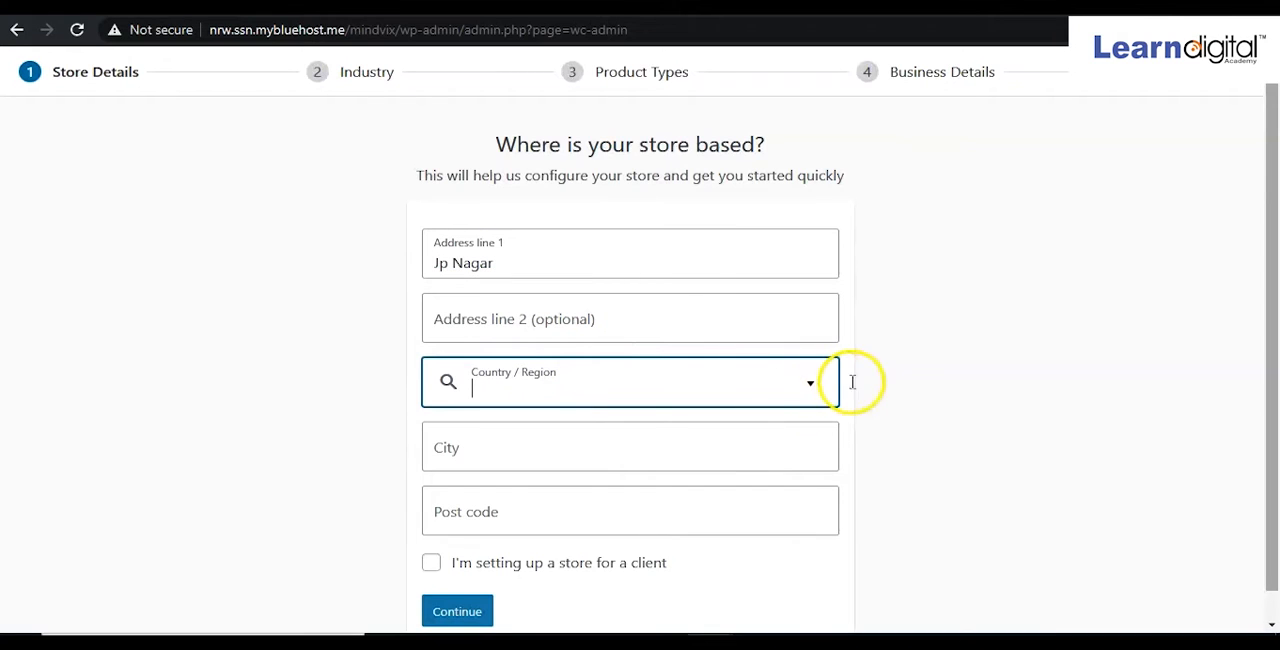
pyautogui.click(809, 386)
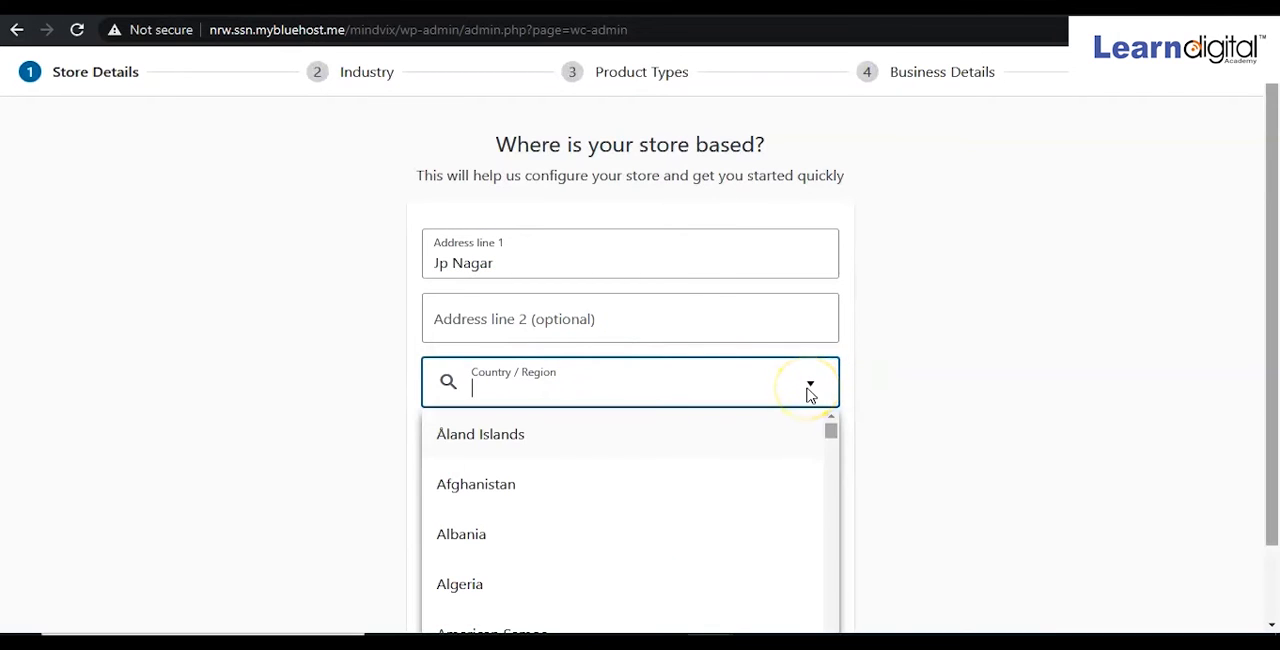
pyautogui.write('ind')
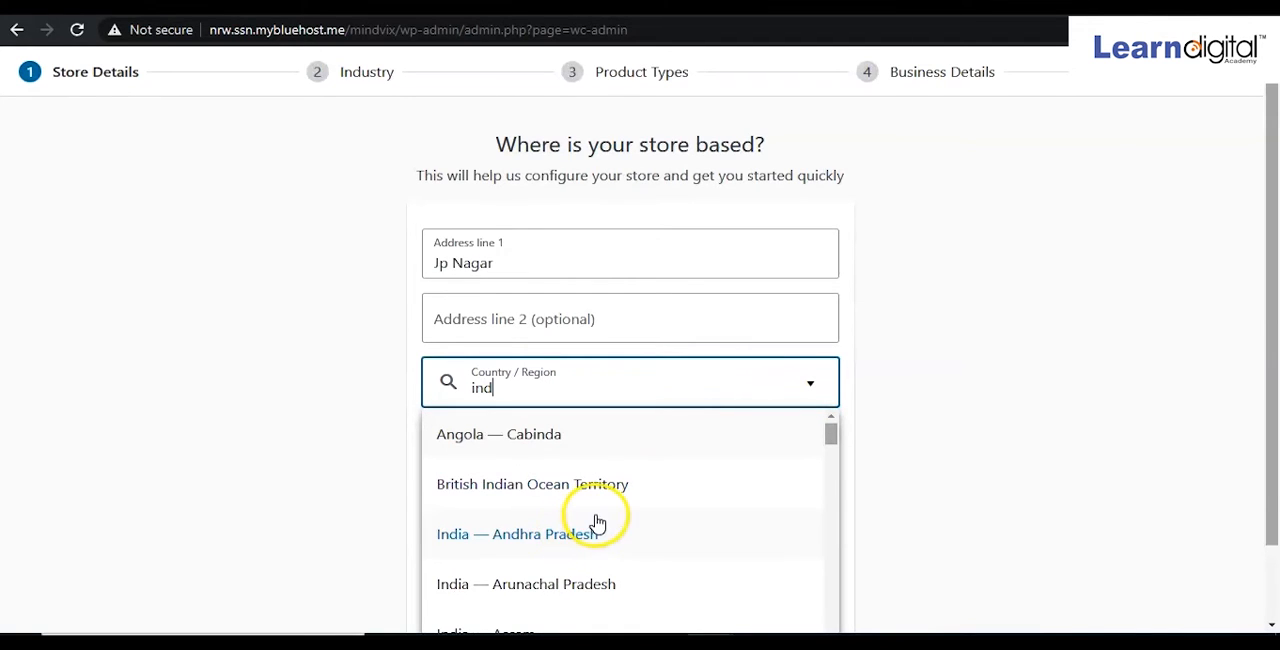
pyautogui.scroll(-2, 595, 523)
pyautogui.scroll(-3, 594, 523)
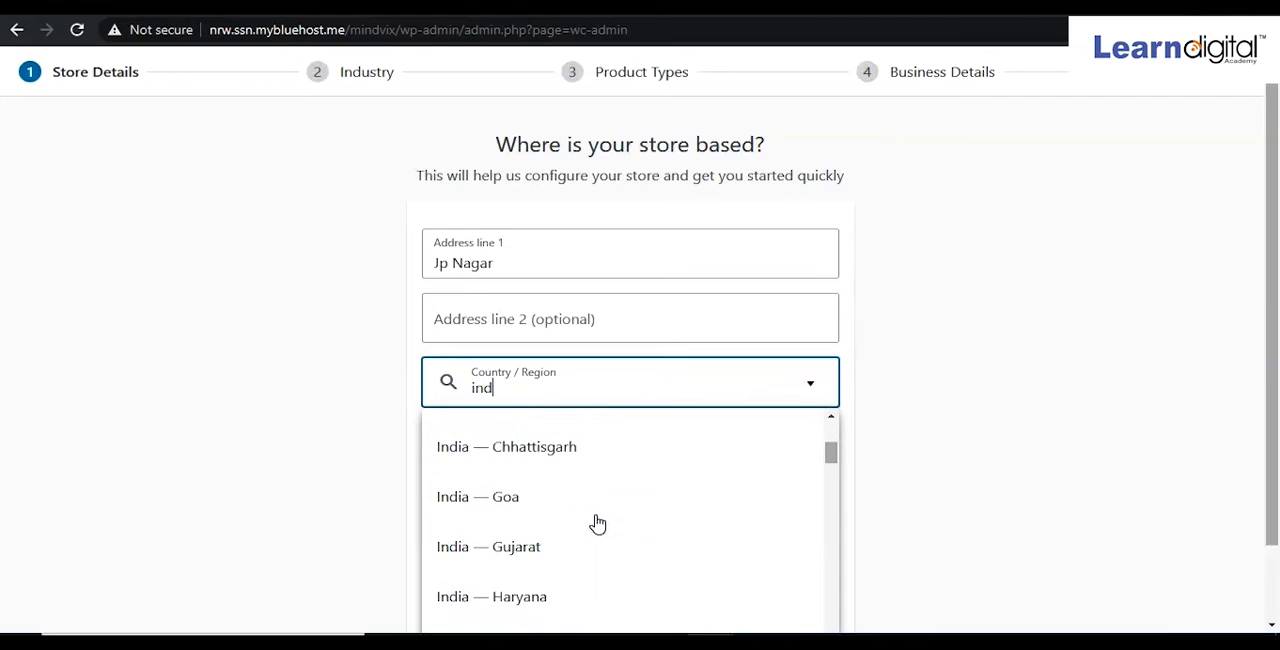
pyautogui.scroll(-6, 591, 524)
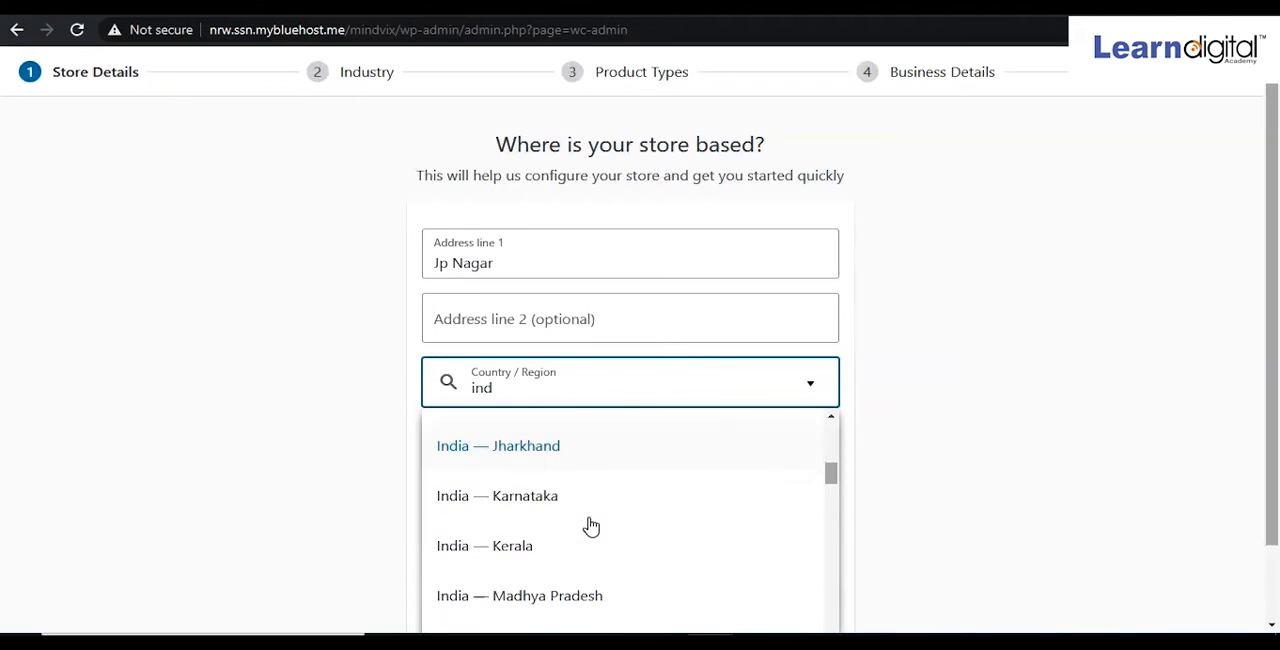
pyautogui.click(545, 497)
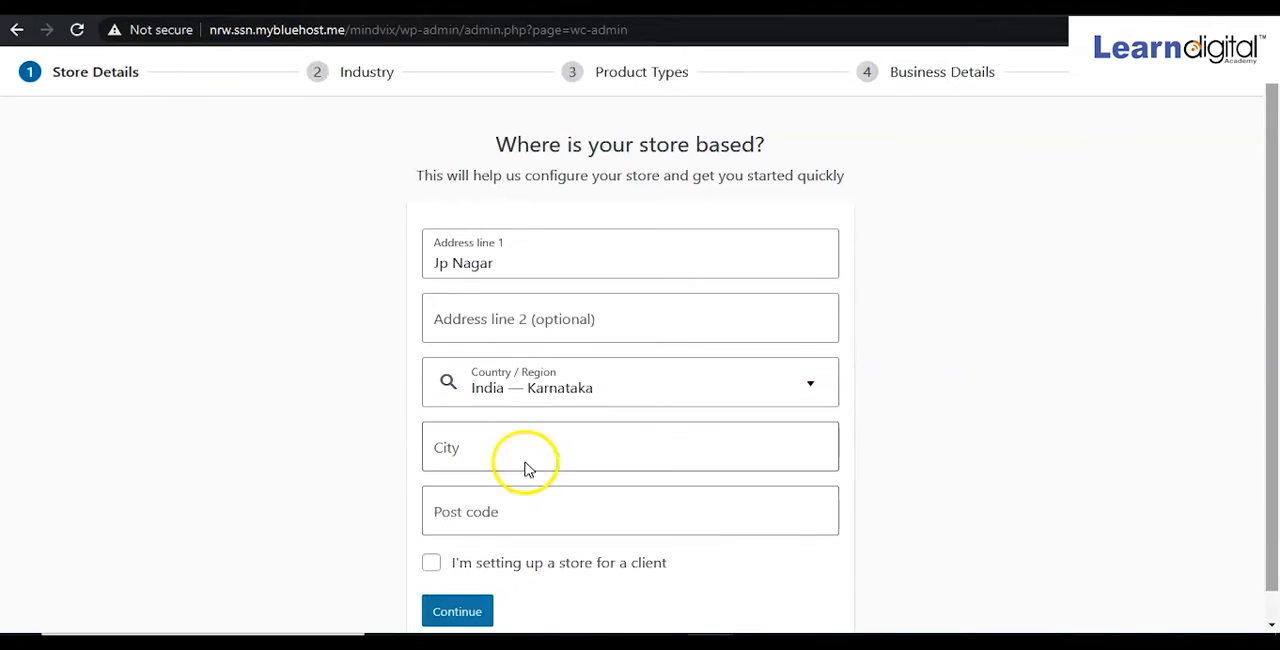
# Fill in the store's city and post code.
pyautogui.click(525, 456)
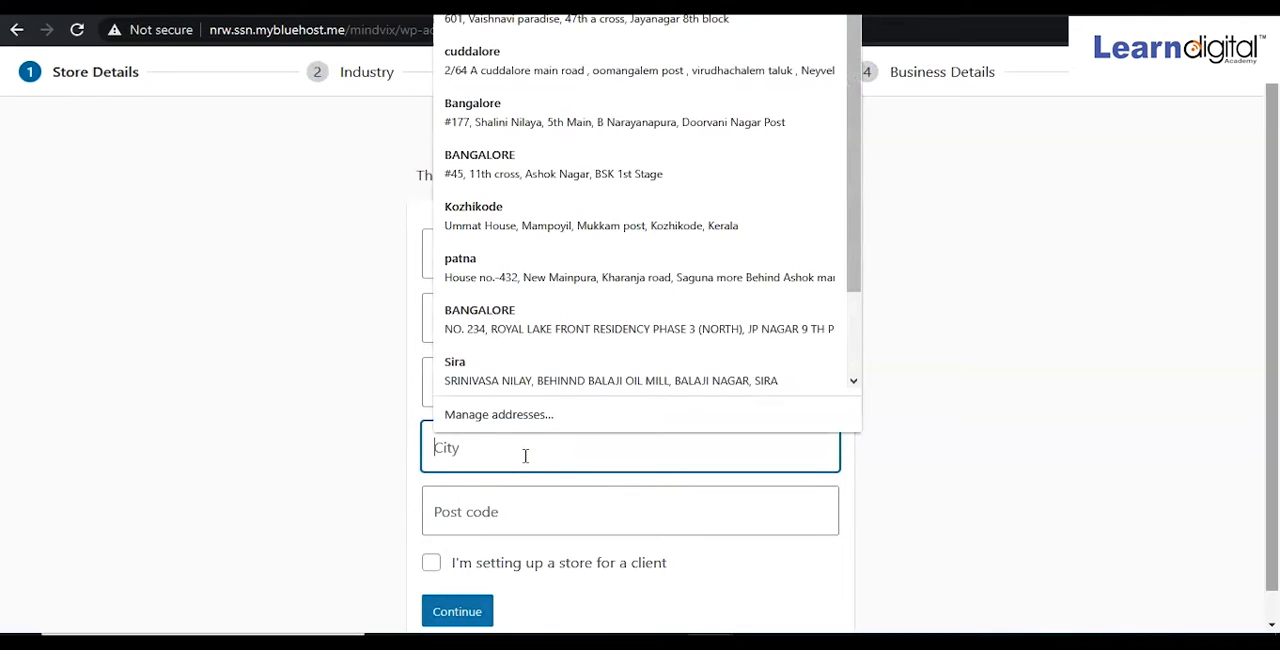
pyautogui.write('Bangalore')
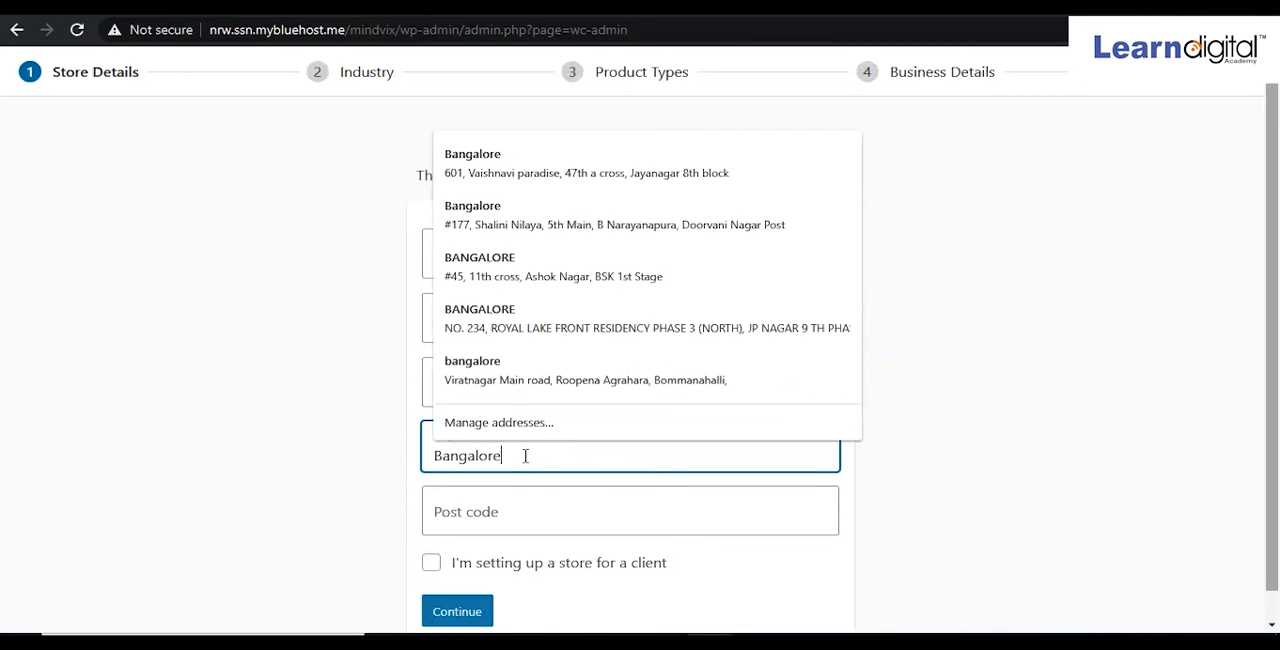
pyautogui.click(504, 512)
pyautogui.write('560047')
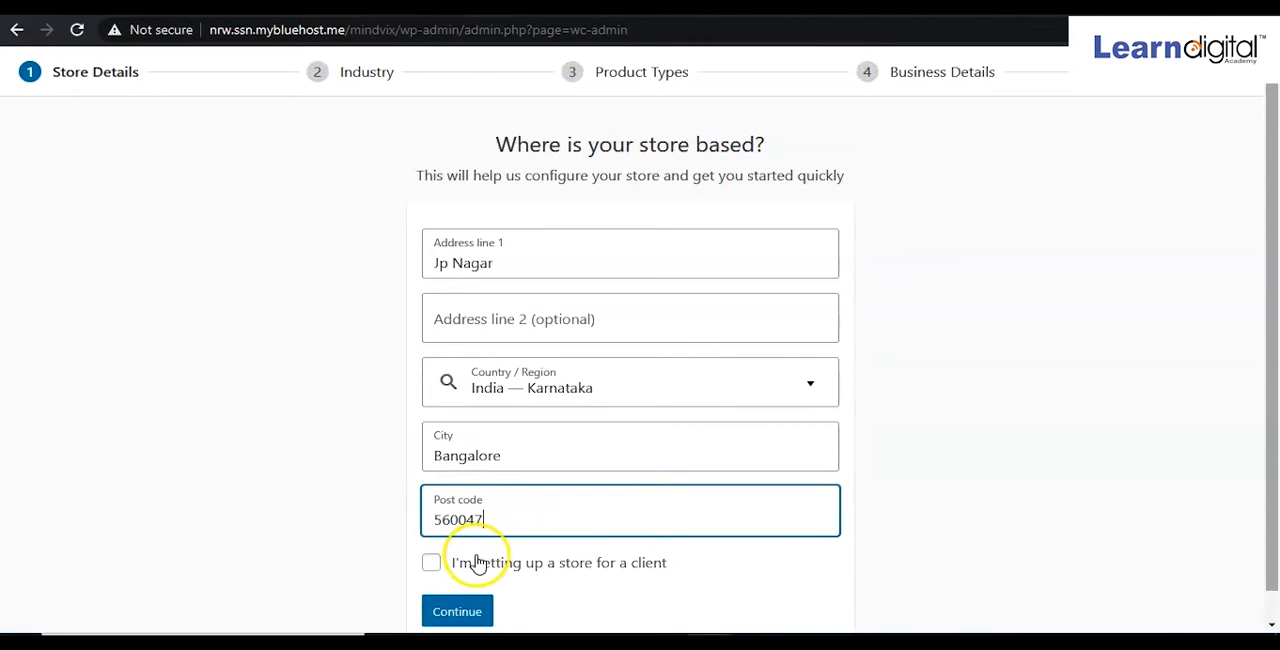
# Submit the store details and opt in to usage tracking with Yes, count me in!
pyautogui.scroll(-1, 478, 562)
pyautogui.click(471, 587)
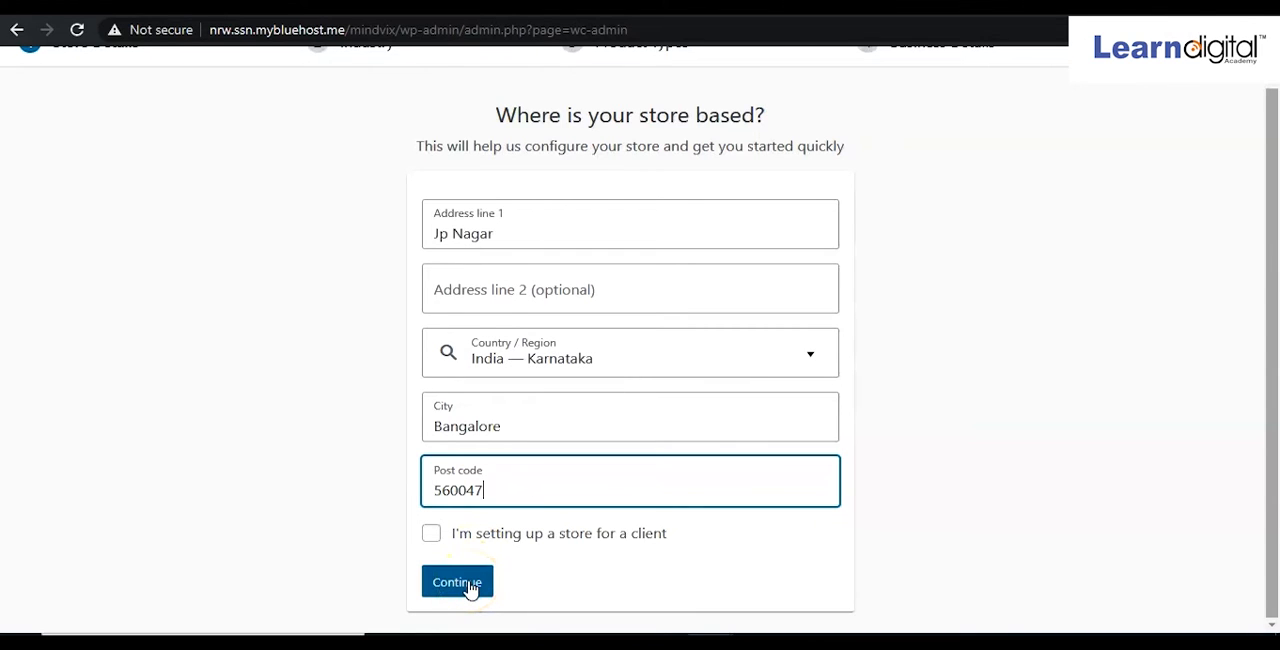
pyautogui.click(471, 587)
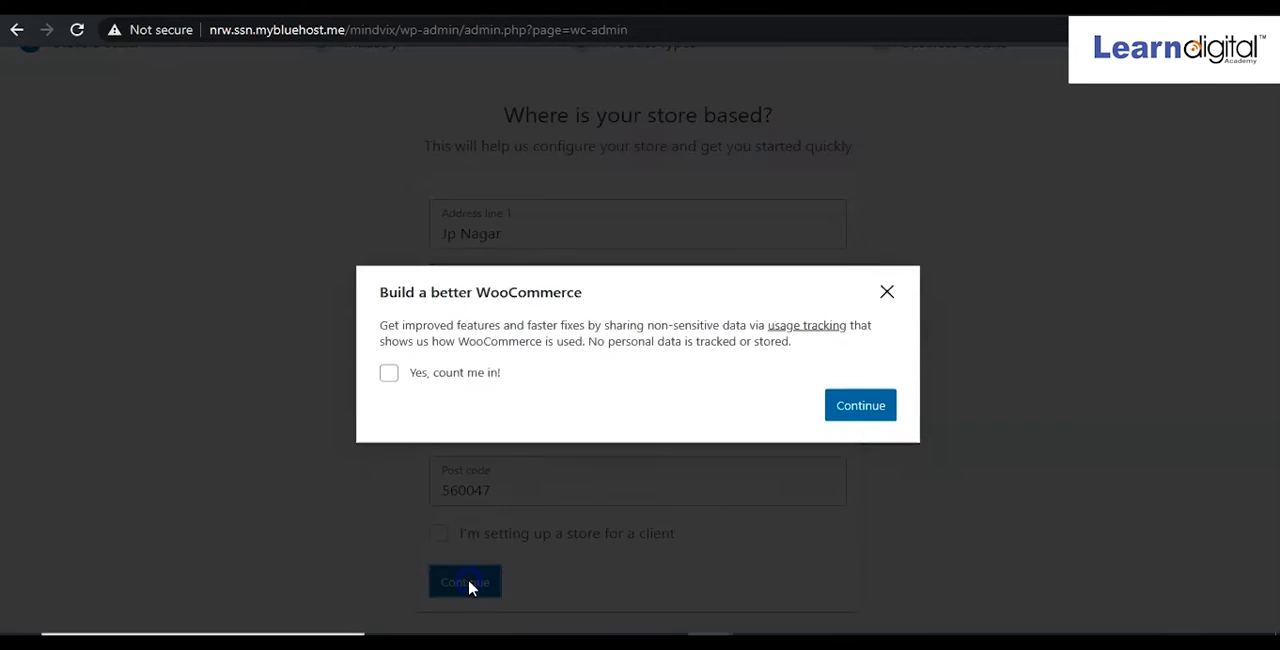
pyautogui.click(389, 358)
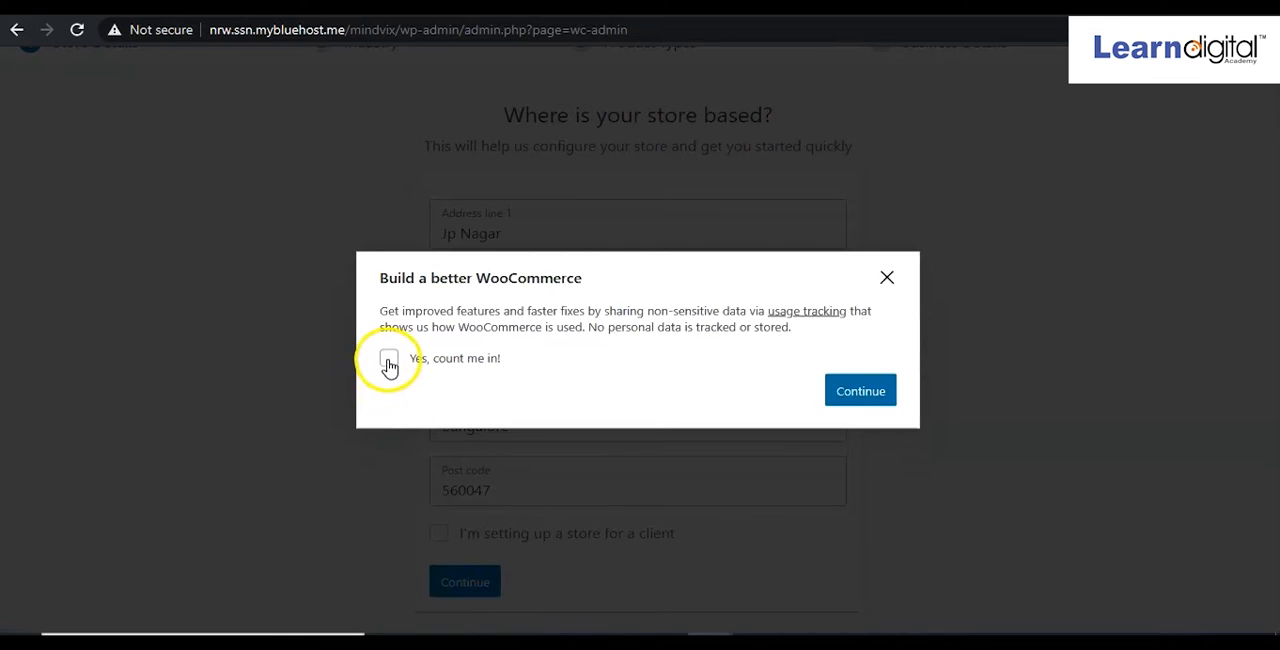
pyautogui.click(861, 391)
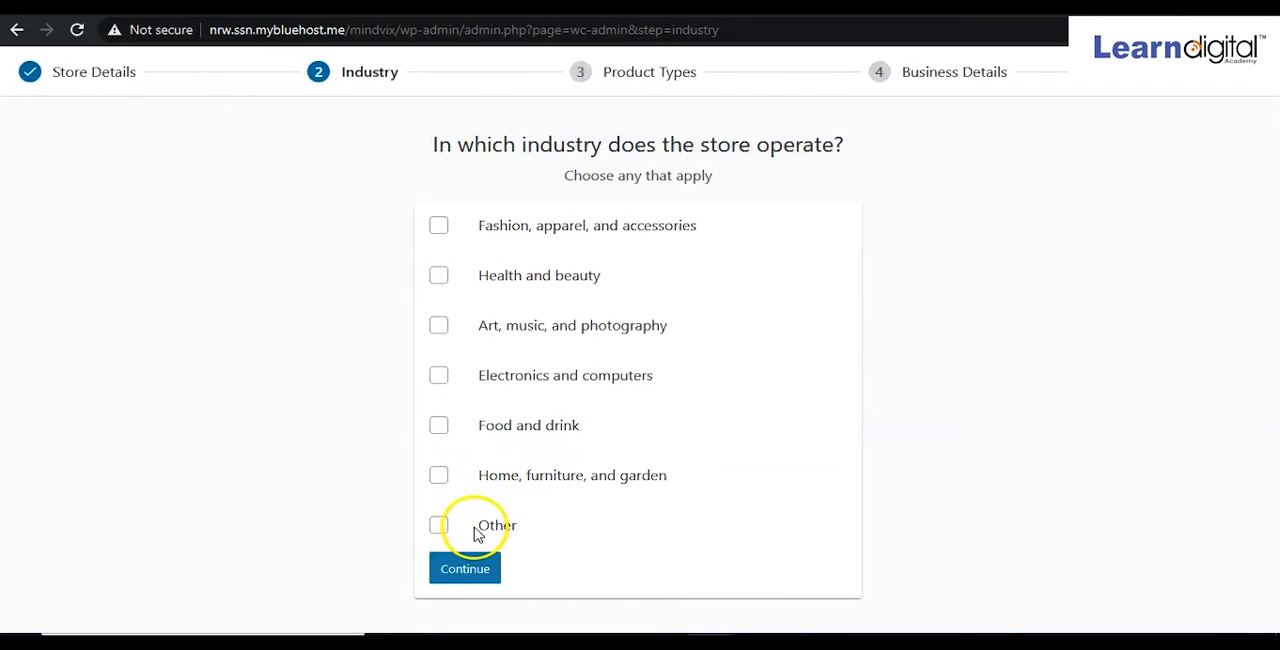
# Choose Electronics and computers as the store's only industry and continue.
pyautogui.click(440, 526)
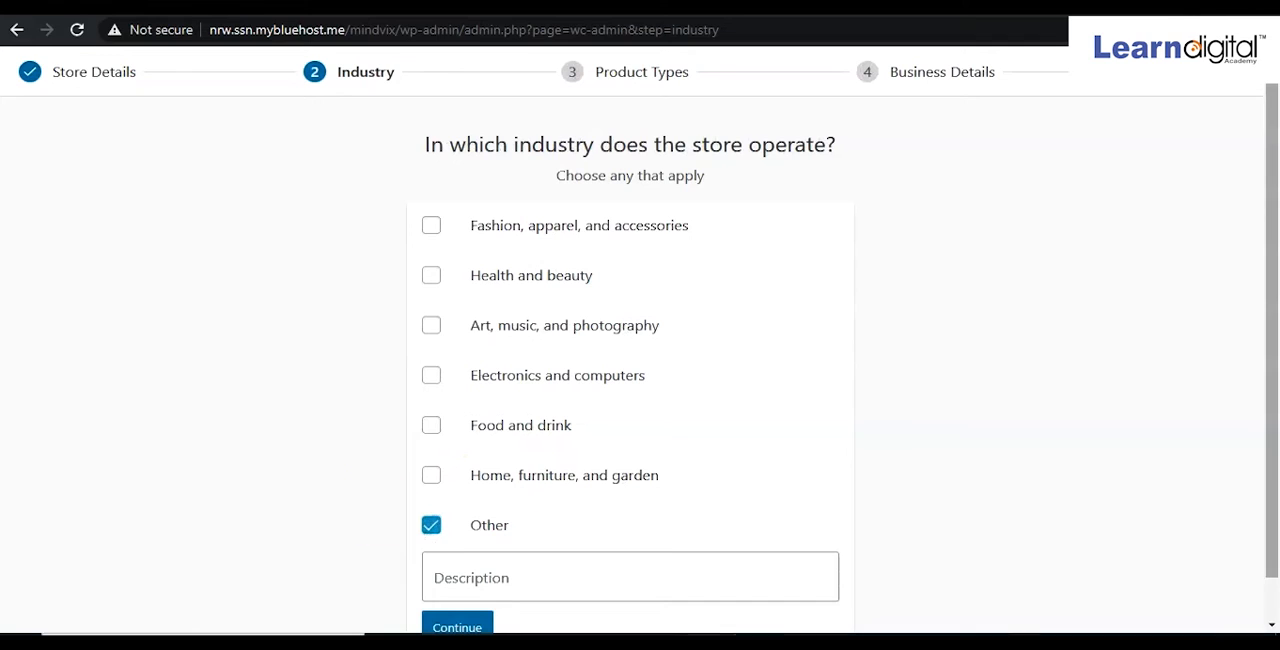
pyautogui.click(436, 378)
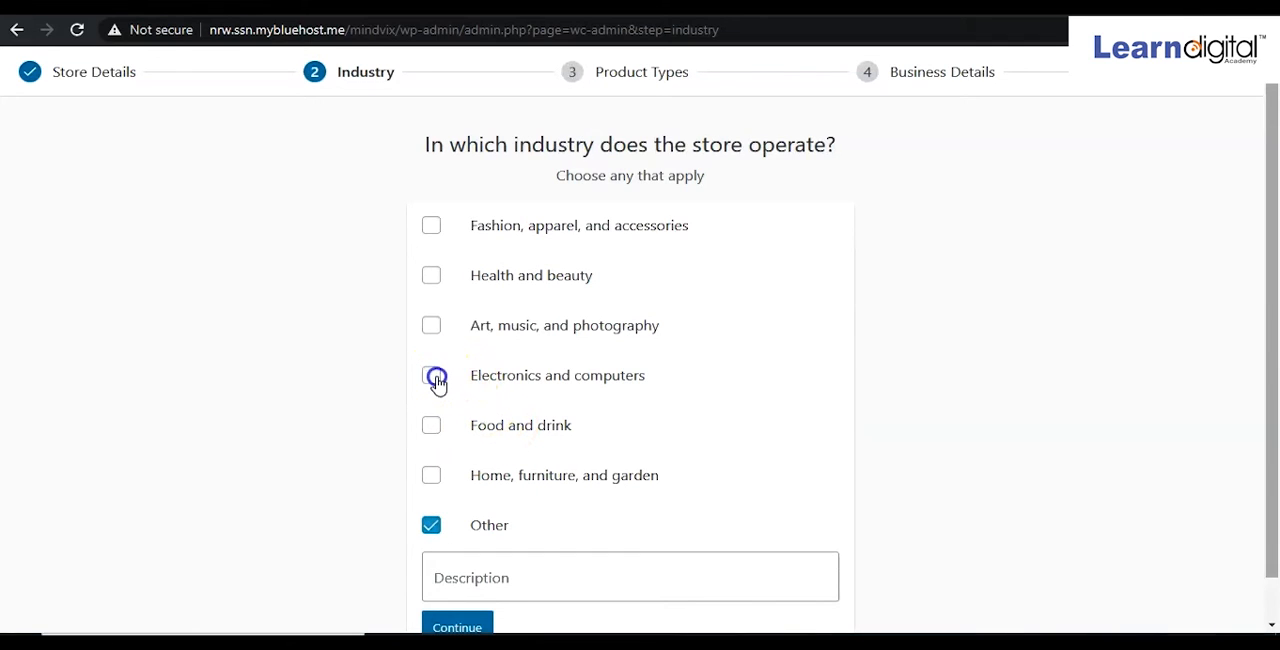
pyautogui.click(432, 527)
pyautogui.click(481, 575)
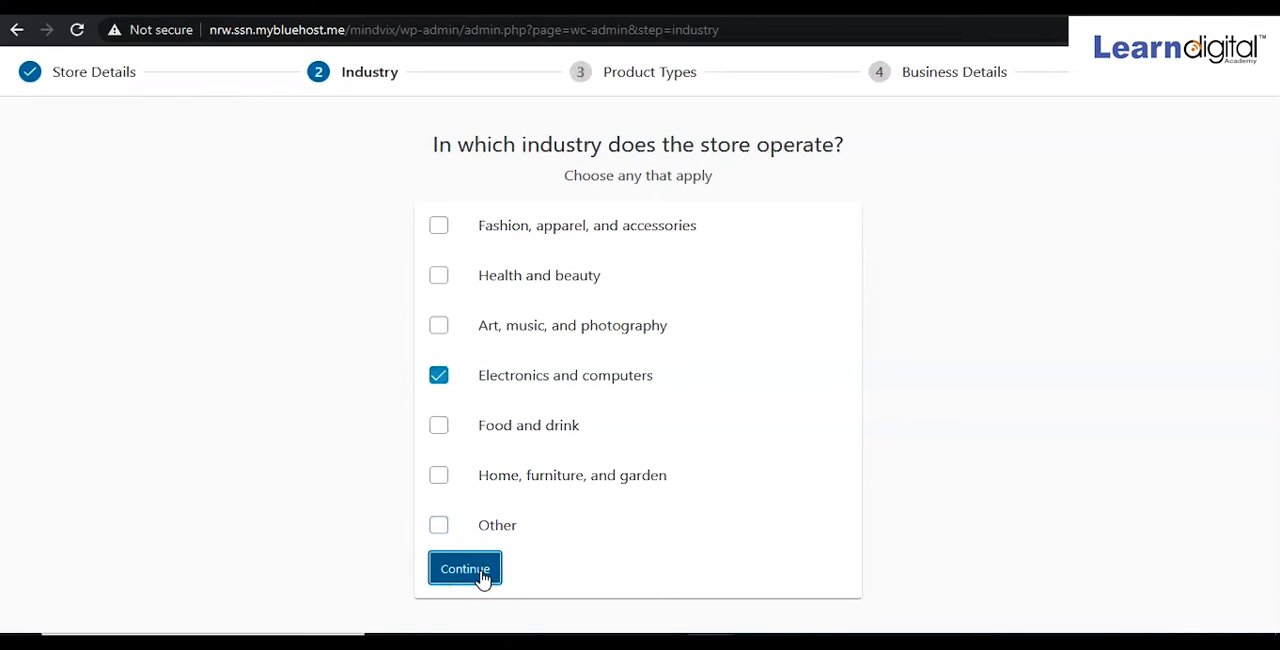
pyautogui.click(483, 577)
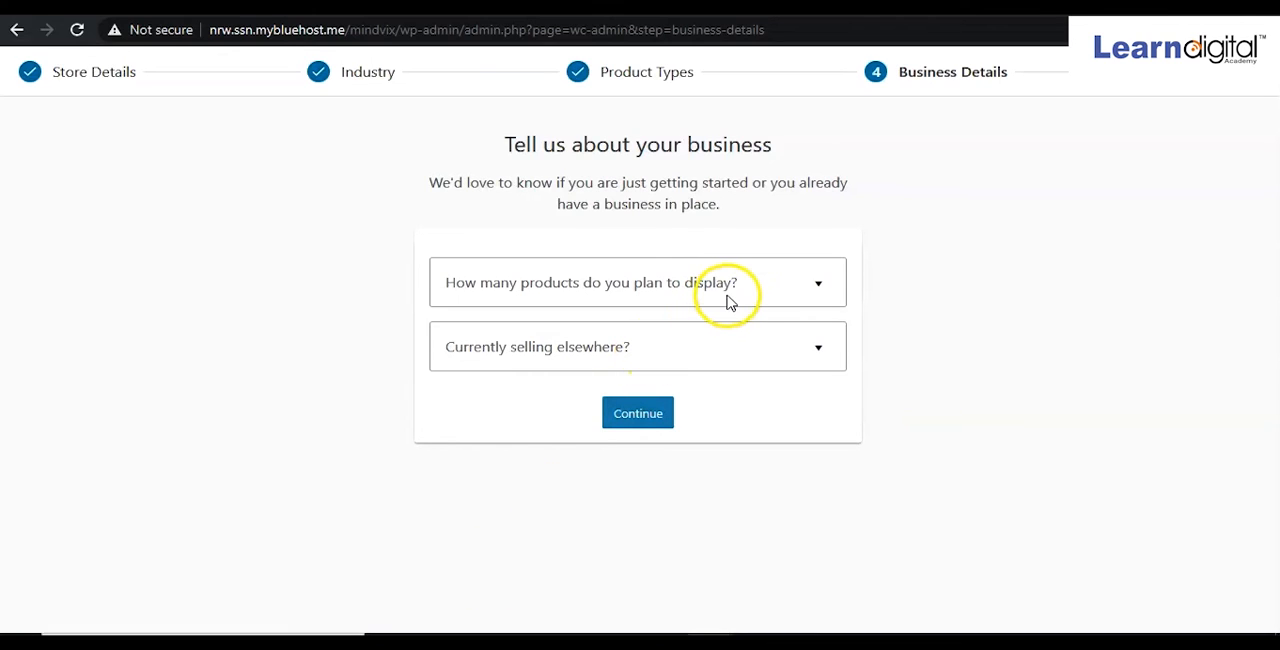
# Set planned products to 1 - 10 and currently selling elsewhere to No.
pyautogui.click(819, 287)
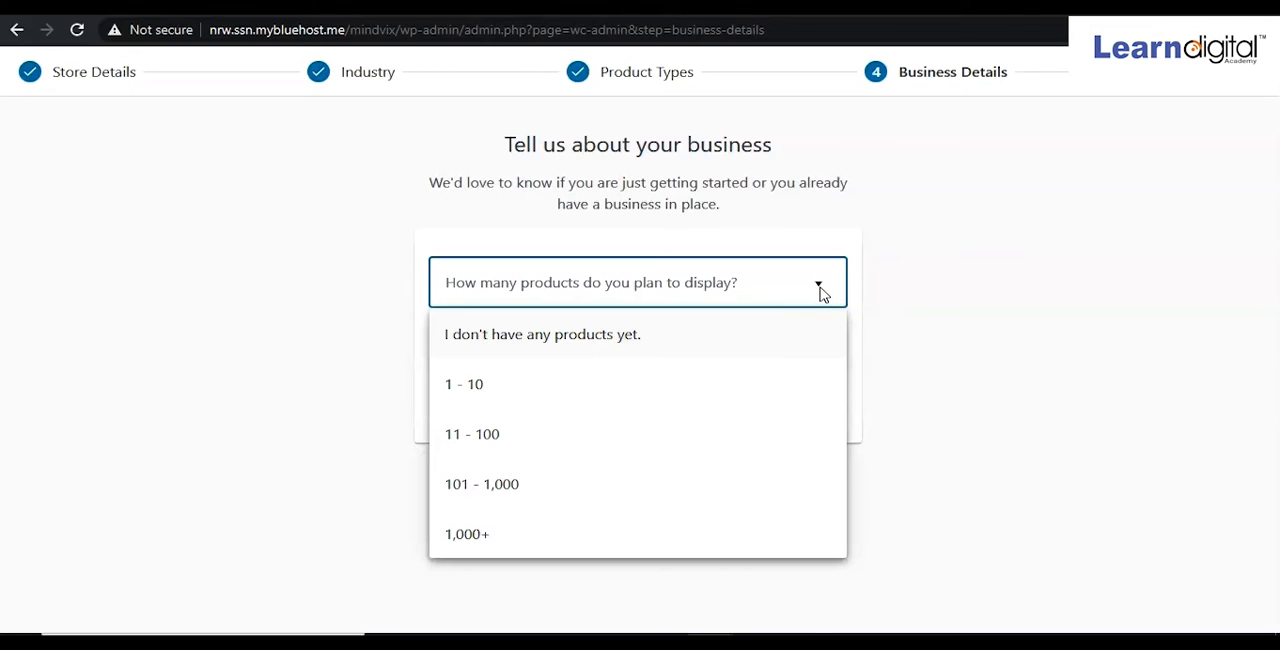
pyautogui.click(560, 395)
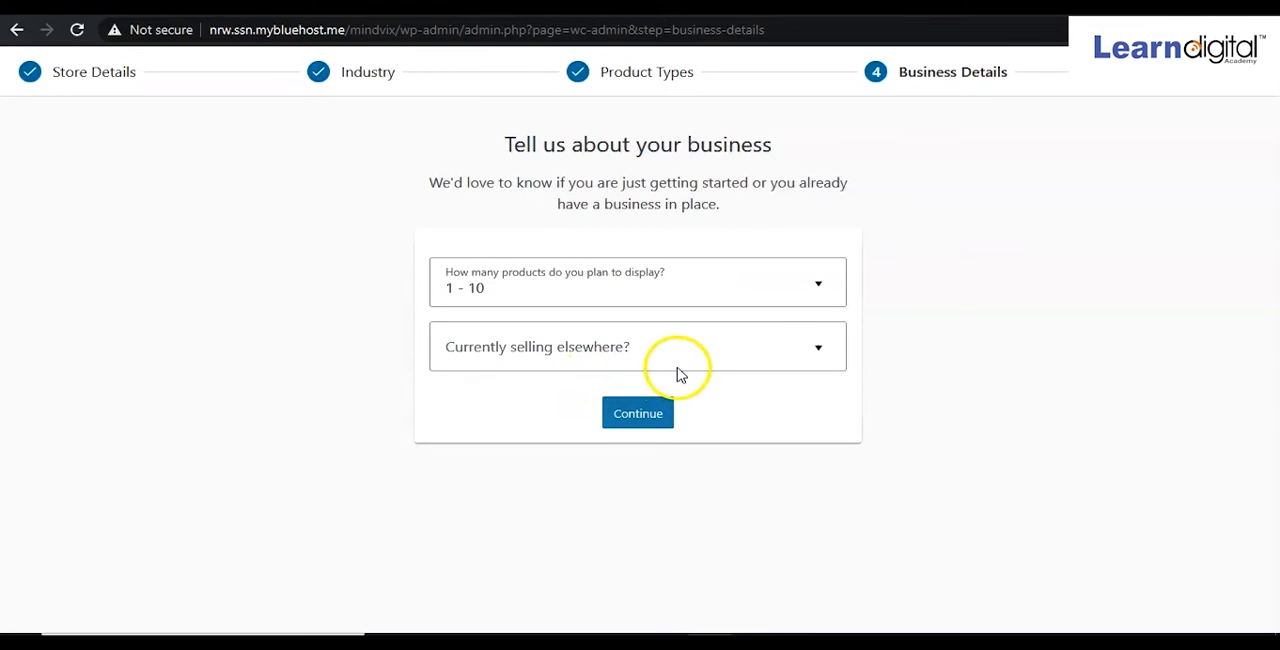
pyautogui.click(821, 350)
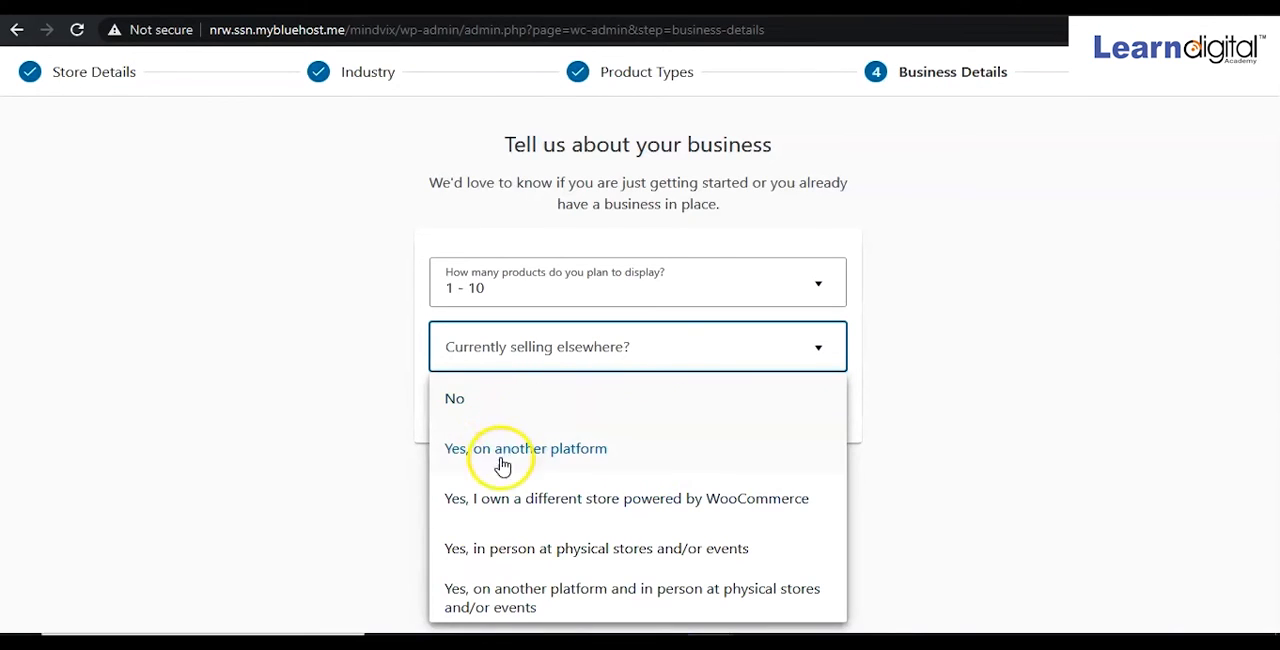
pyautogui.click(460, 397)
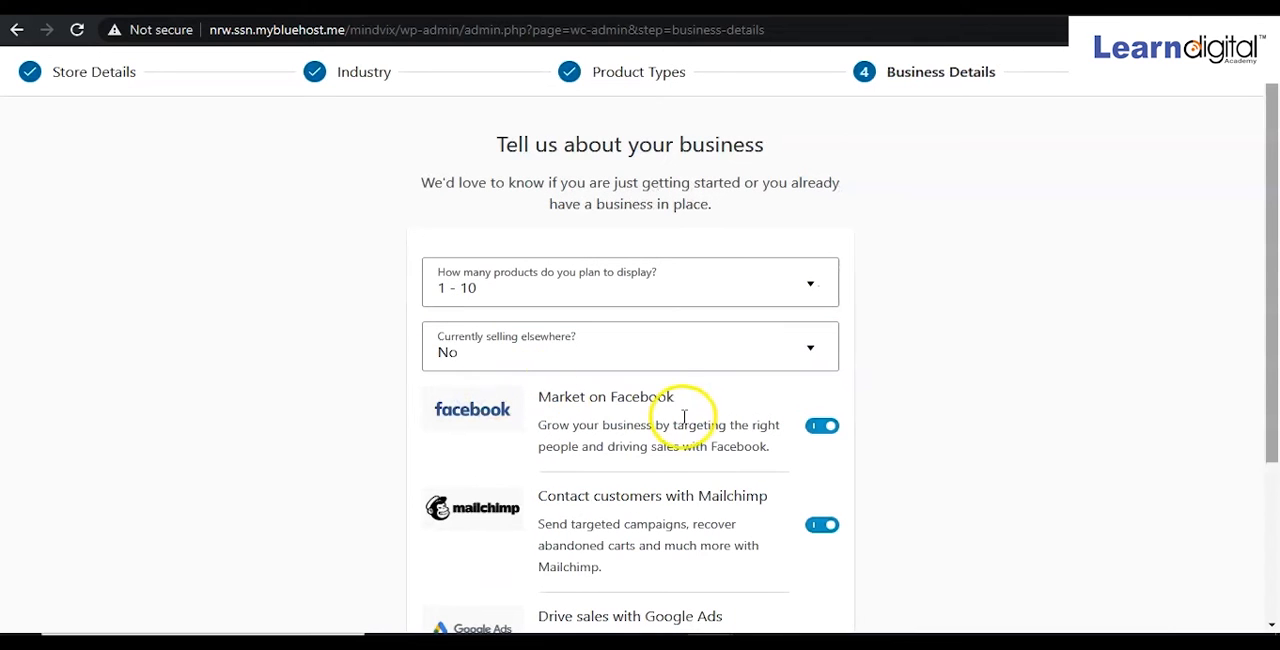
# Switch off the Facebook, Mailchimp and Google Ads extensions and continue to theme selection.
pyautogui.scroll(-2, 684, 415)
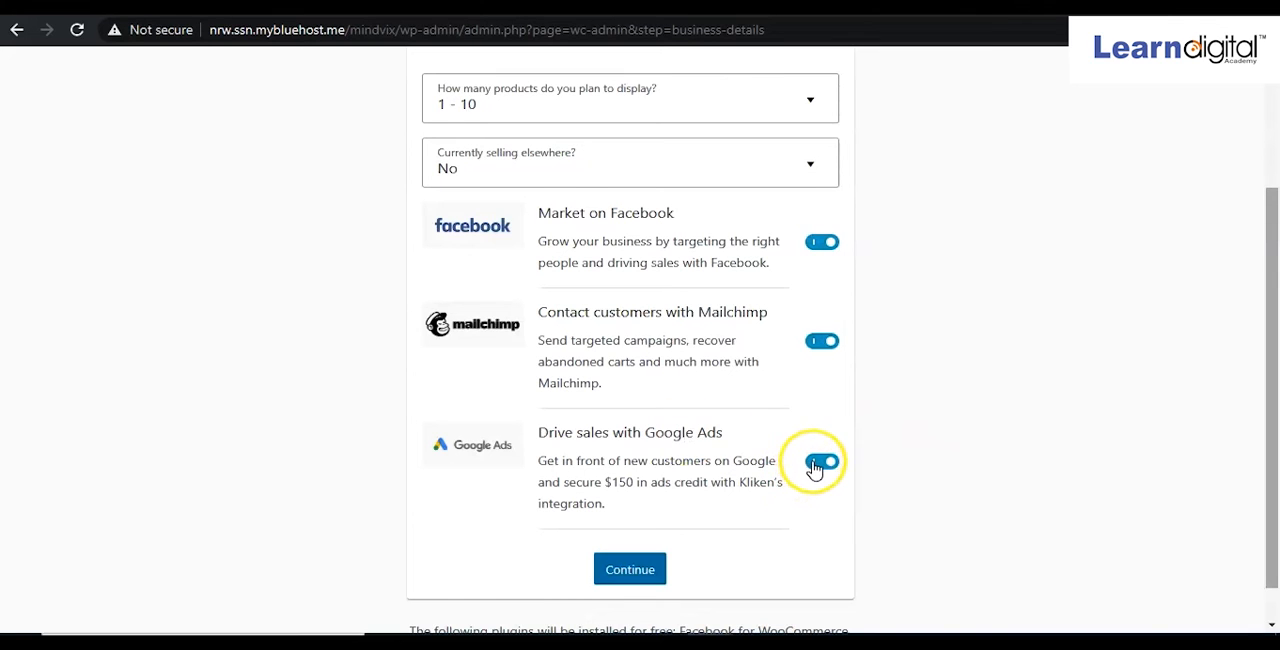
pyautogui.scroll(-1, 815, 468)
pyautogui.click(816, 421)
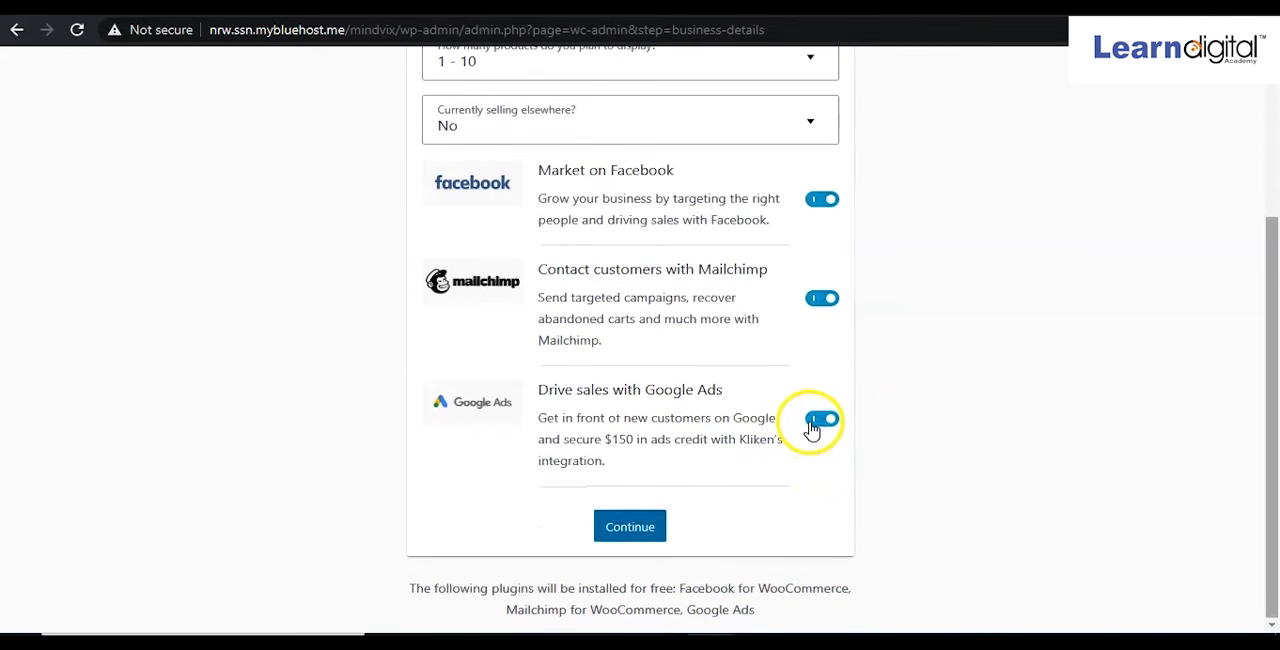
pyautogui.click(812, 305)
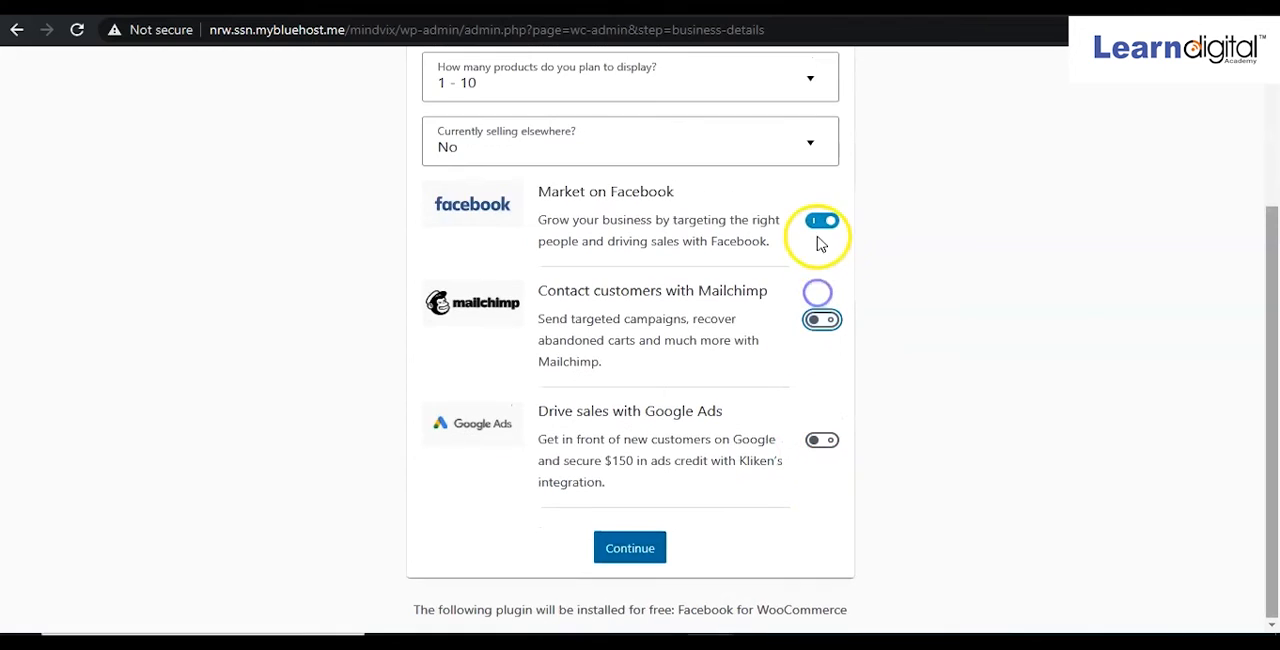
pyautogui.click(818, 222)
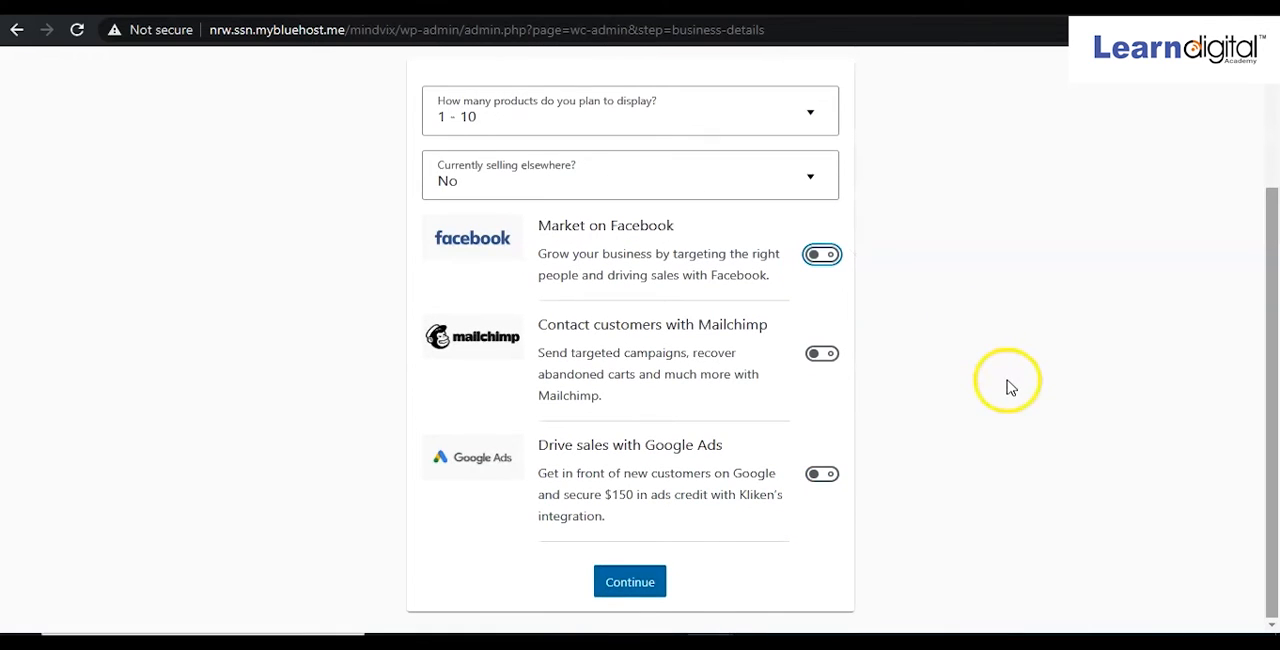
pyautogui.click(645, 594)
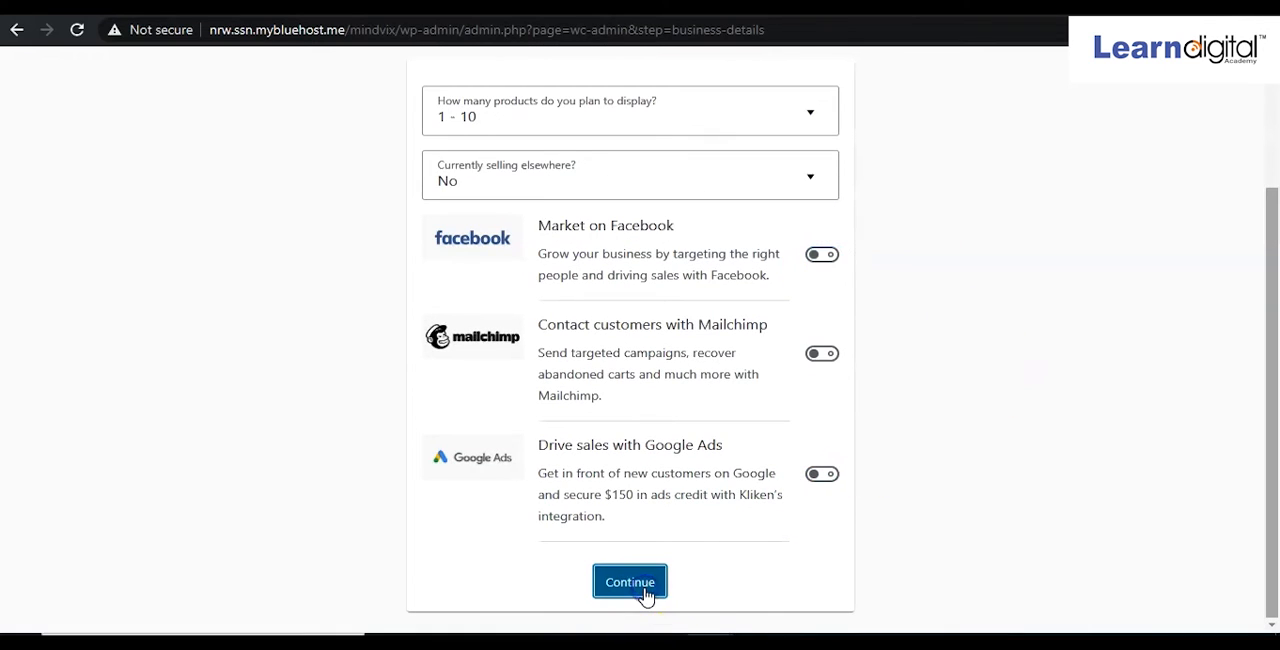
pyautogui.click(645, 594)
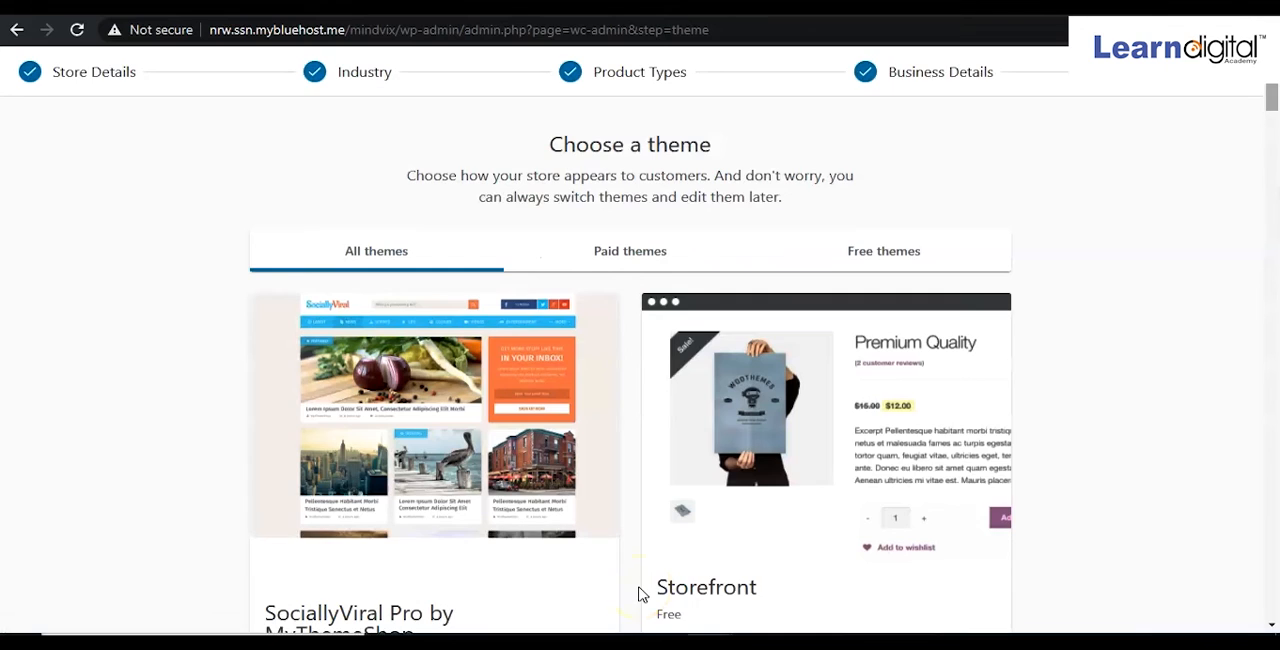
# Browse the theme options and continue with the currently active SociallyViral Pro theme.
pyautogui.scroll(-2, 641, 594)
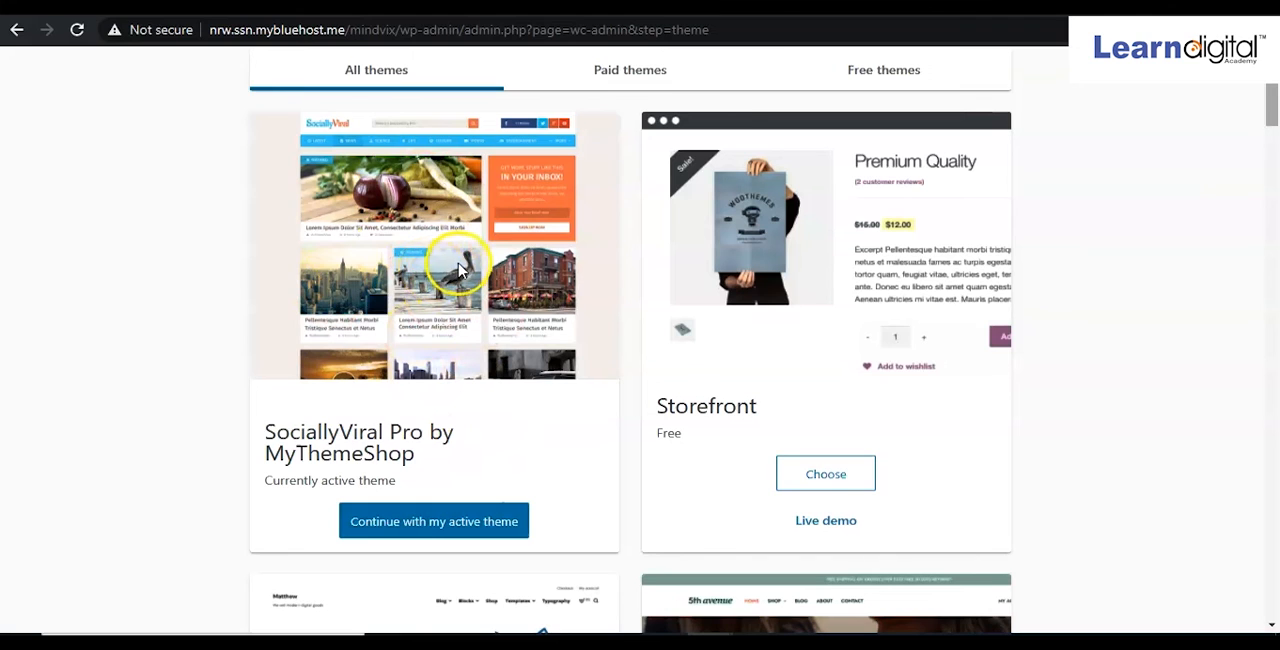
pyautogui.scroll(-2, 722, 330)
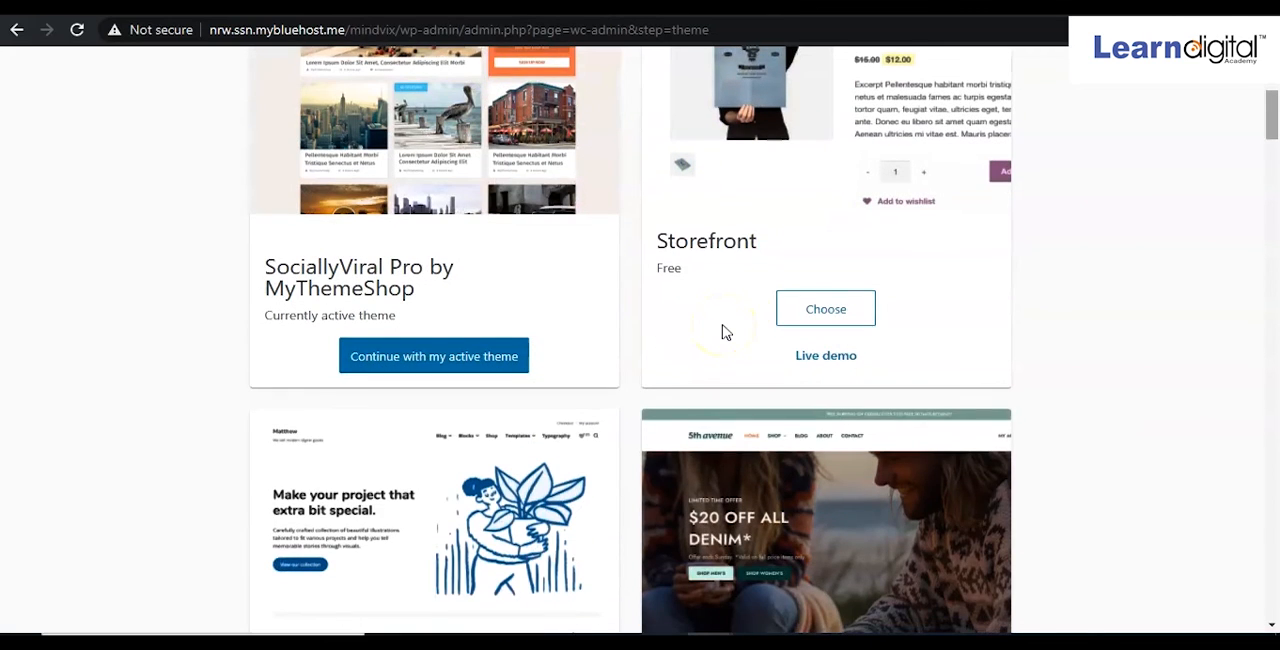
pyautogui.scroll(-2, 908, 349)
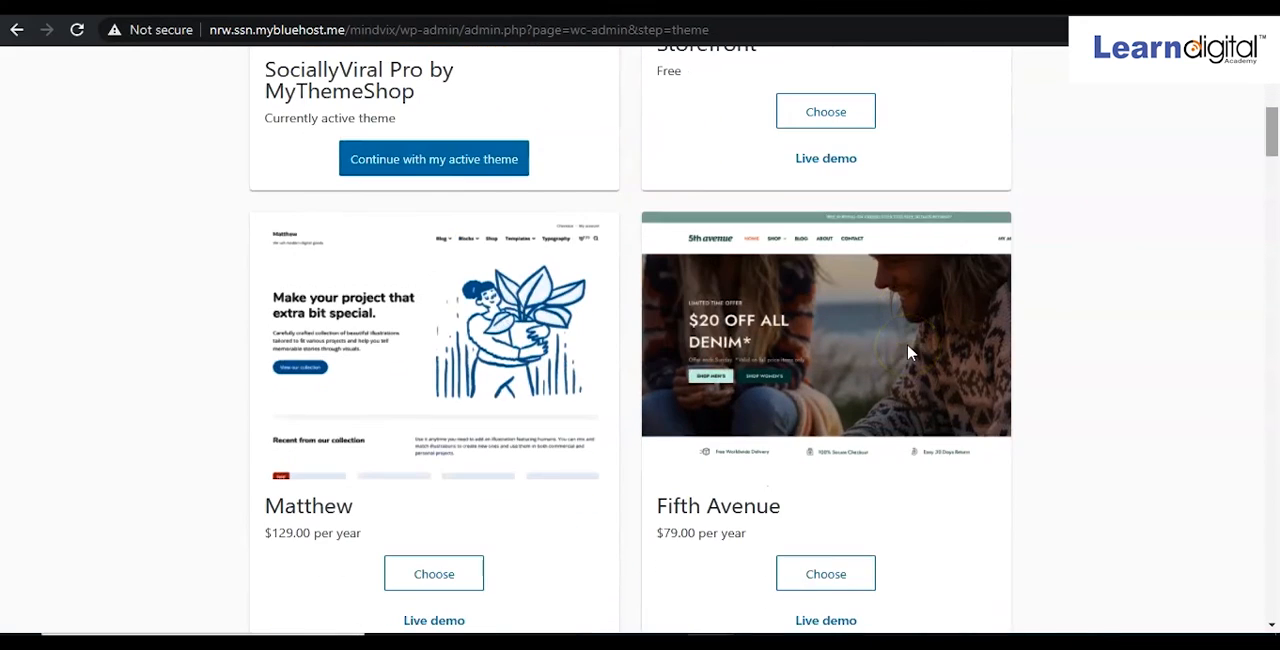
pyautogui.scroll(4, 908, 352)
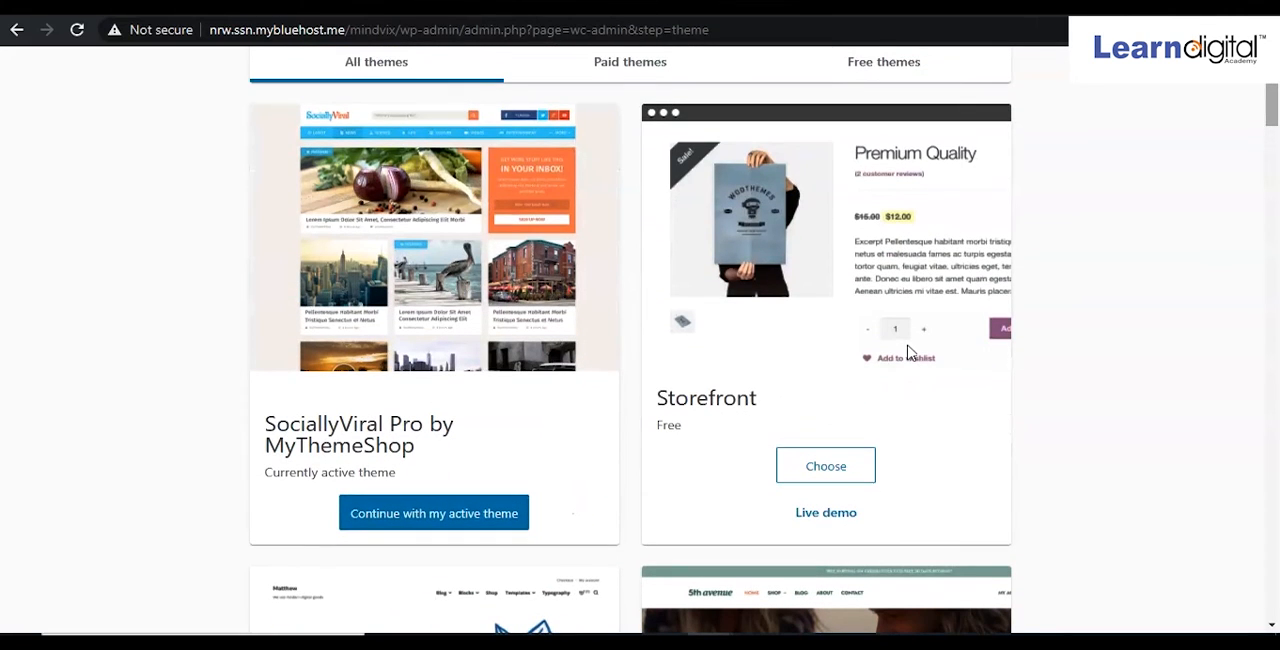
pyautogui.moveTo(580, 389); pyautogui.dragTo(526, 402)
pyautogui.click(435, 415)
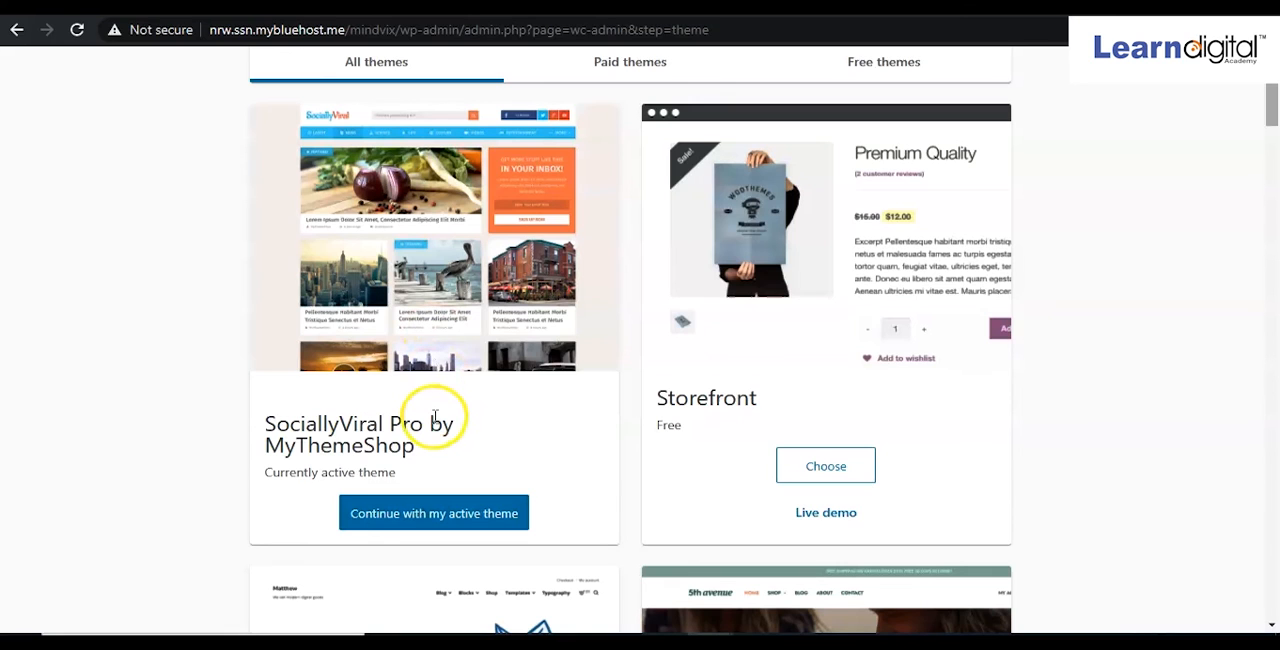
pyautogui.scroll(-3, 435, 415)
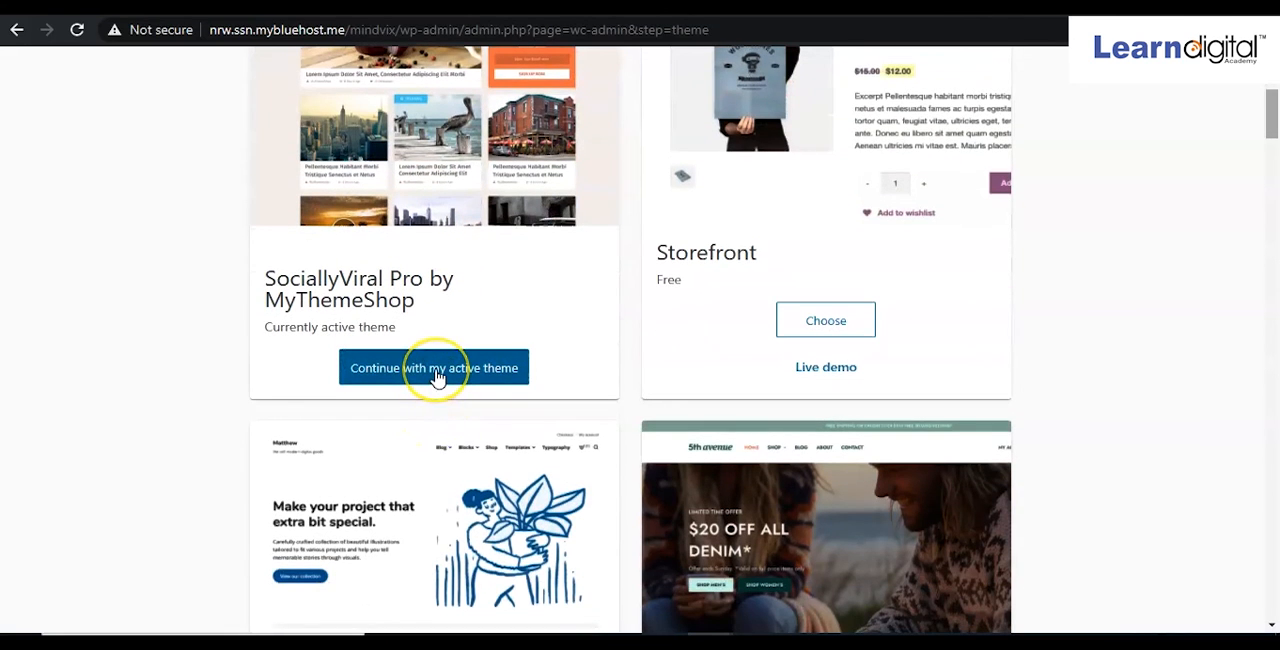
pyautogui.click(436, 370)
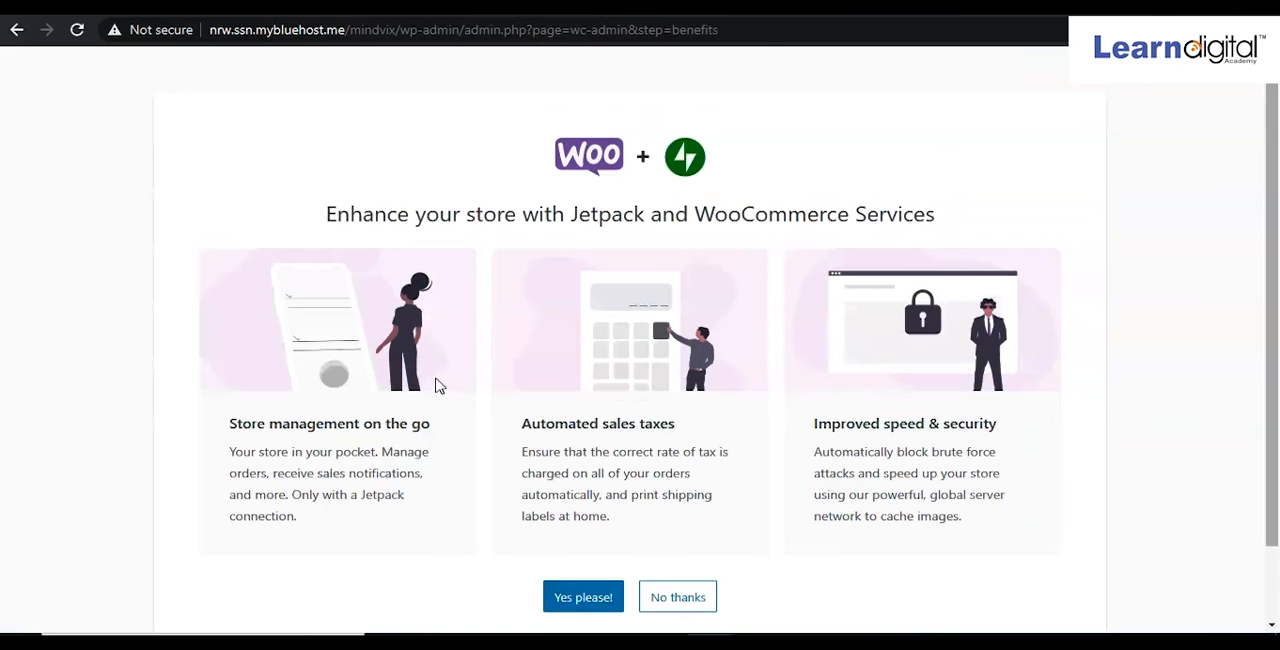
pyautogui.click(464, 407)
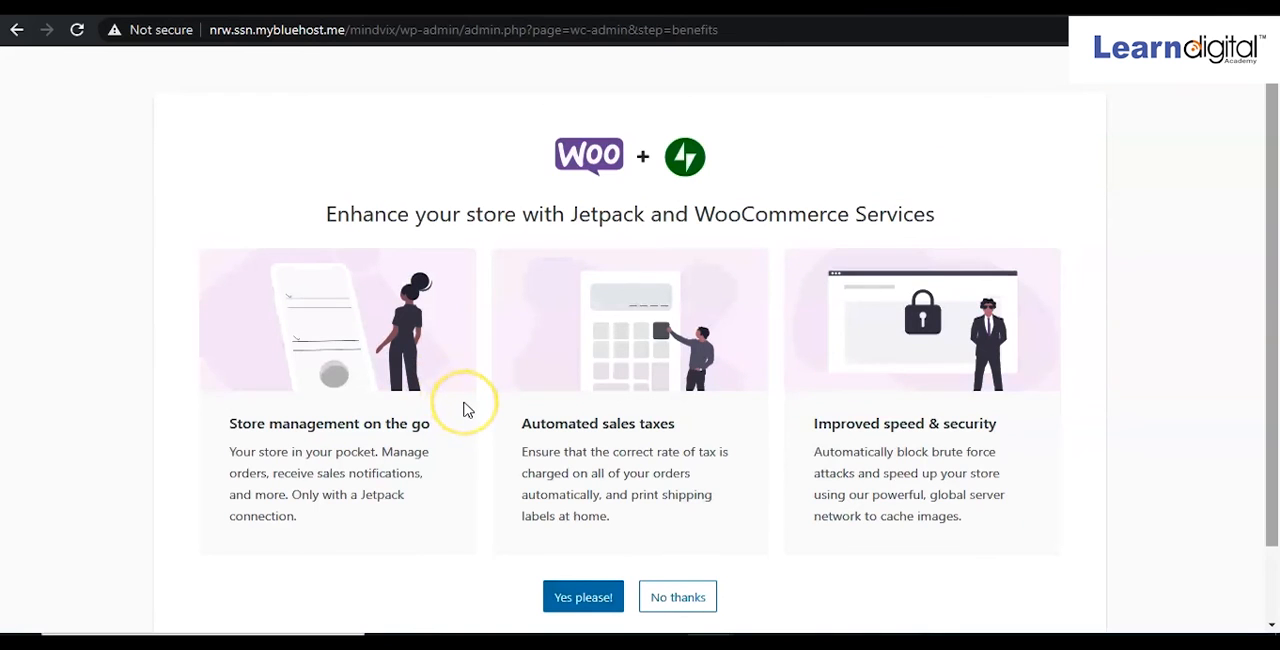
# Decline the Jetpack and WooCommerce Services offer and dismiss the setup-complete welcome dialog.
pyautogui.scroll(-2, 464, 409)
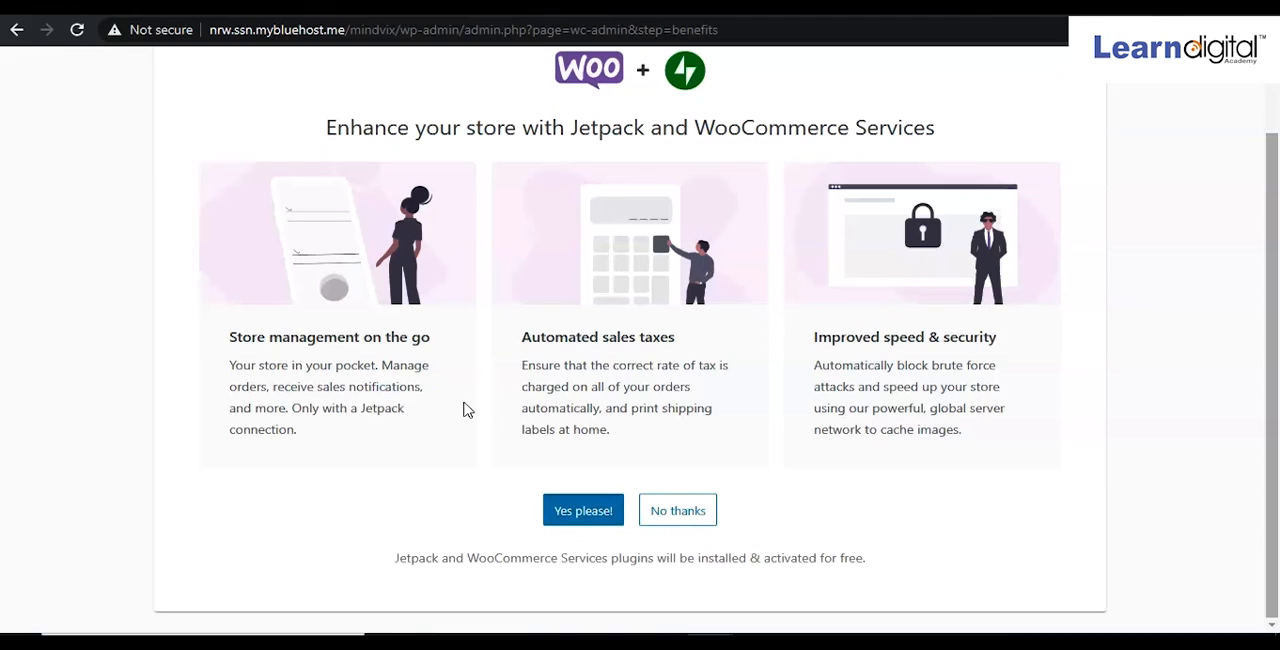
pyautogui.click(689, 510)
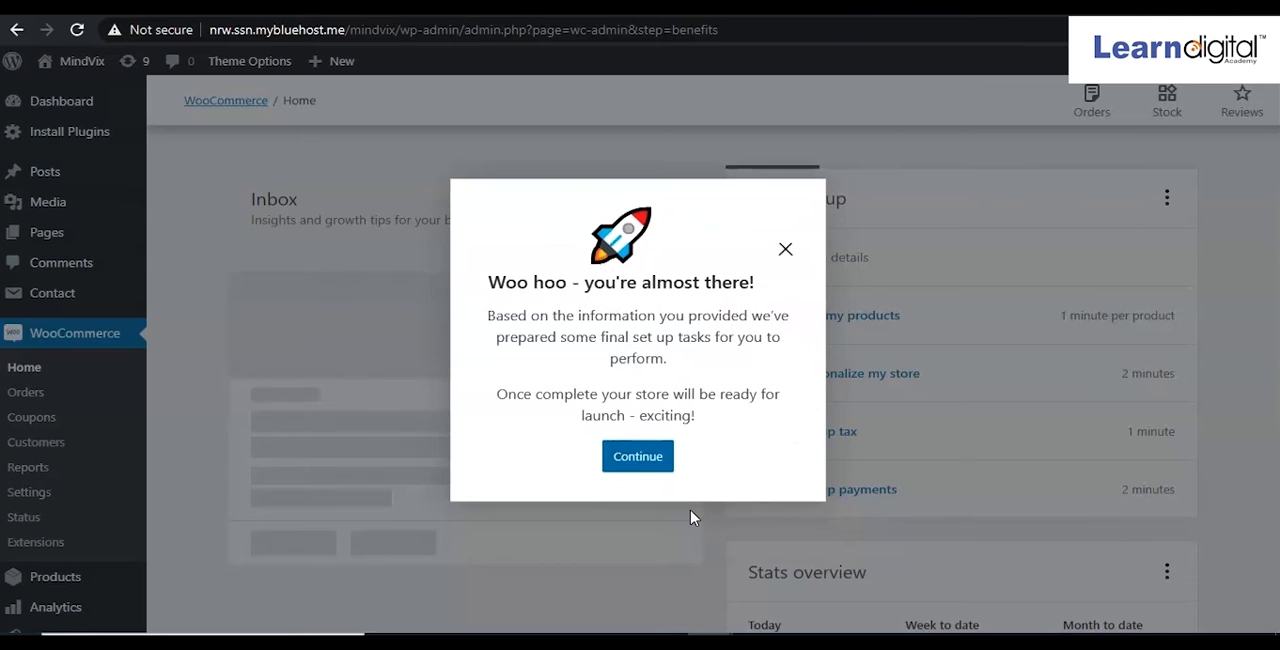
pyautogui.click(786, 251)
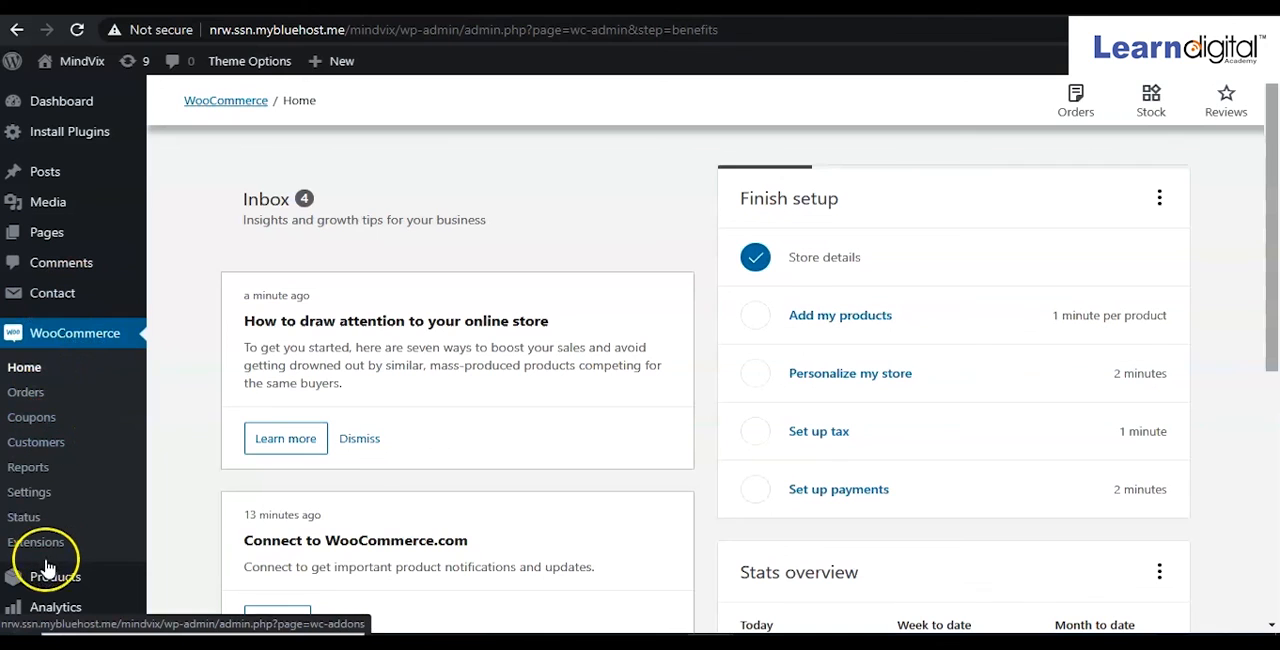
# Scroll through the WooCommerce Home dashboard to review the inbox and Finish setup tasks.
pyautogui.scroll(-1, 60, 585)
pyautogui.moveTo(65, 610)
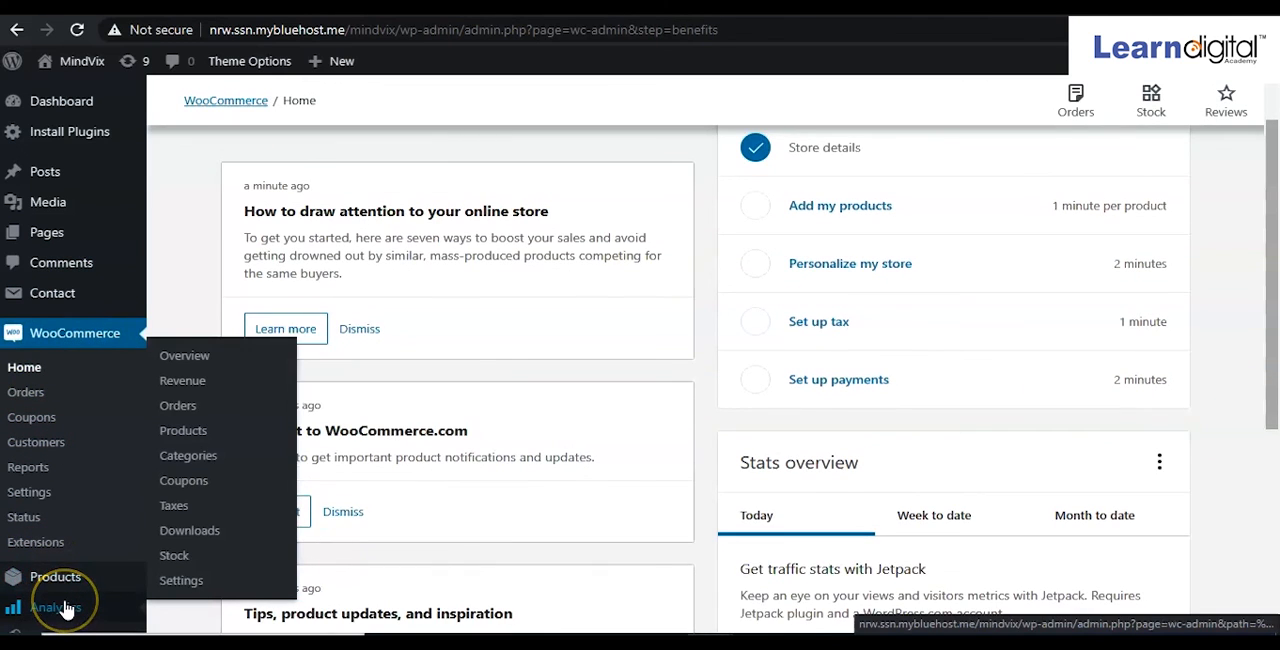
pyautogui.scroll(-1, 391, 547)
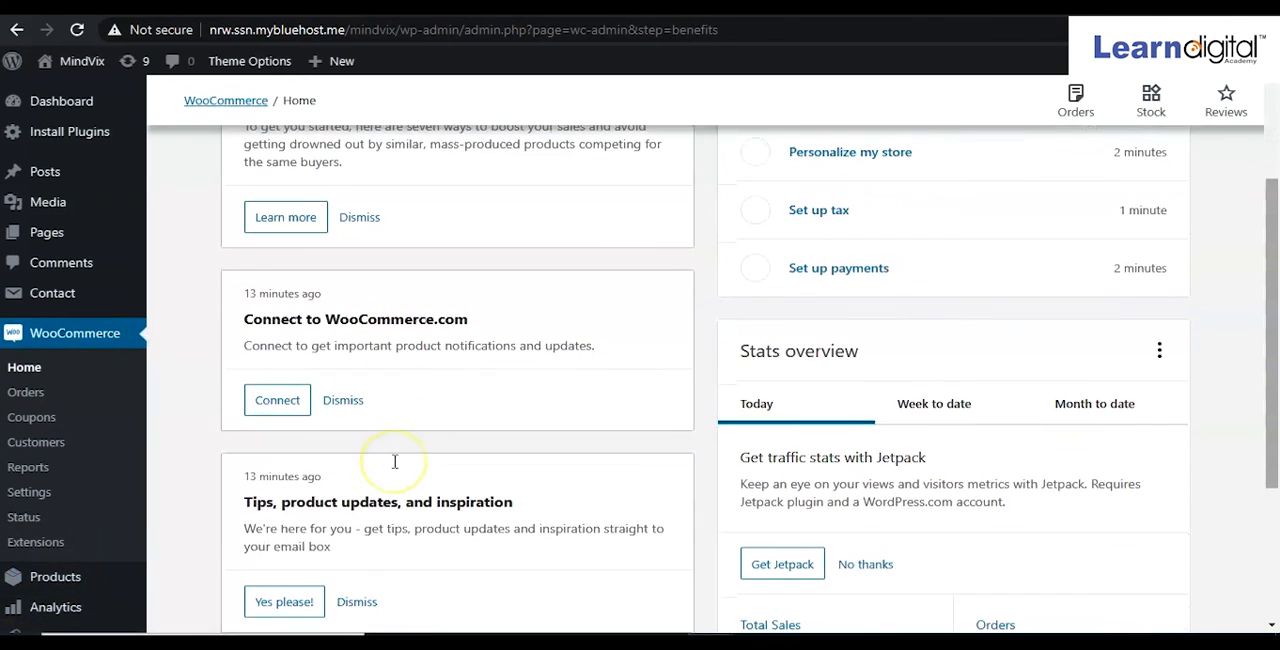